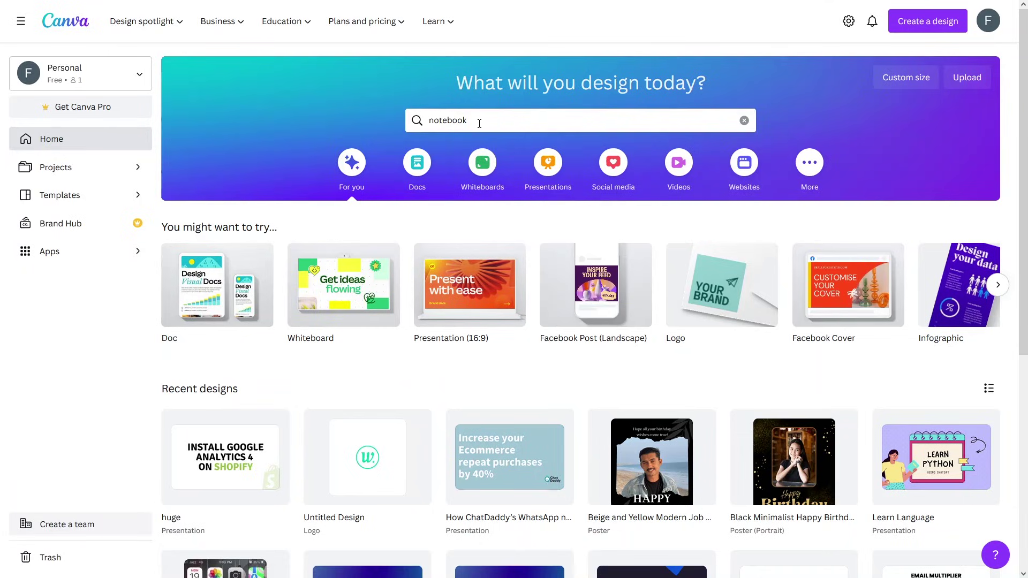
# - Search 'notebook' pages and preview the White Grey Minimalist Lines Simple Blank Notebook template
pyautogui.moveTo(454, 123); pyautogui.dragTo(396, 122)
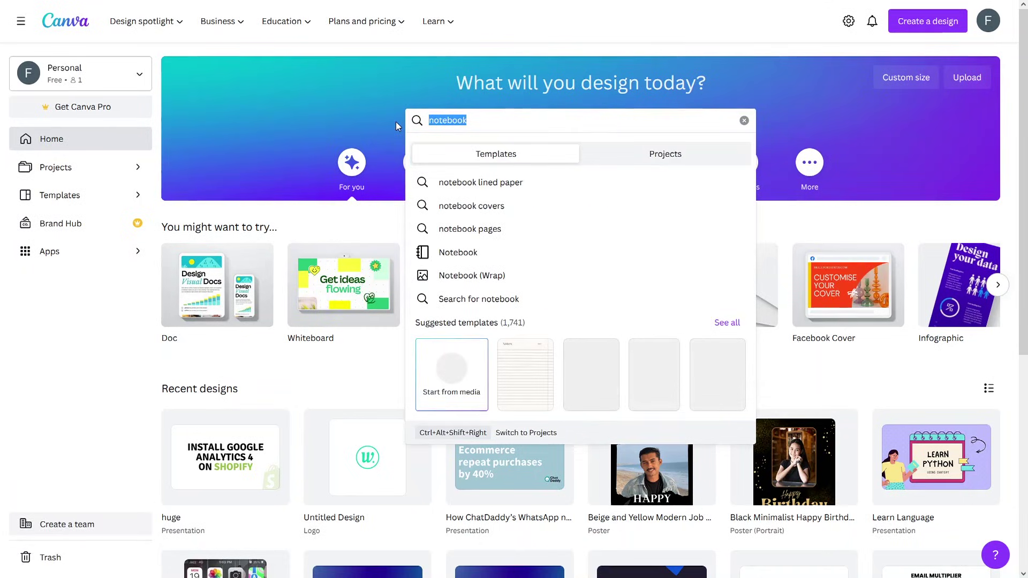
pyautogui.press('BackSpace')
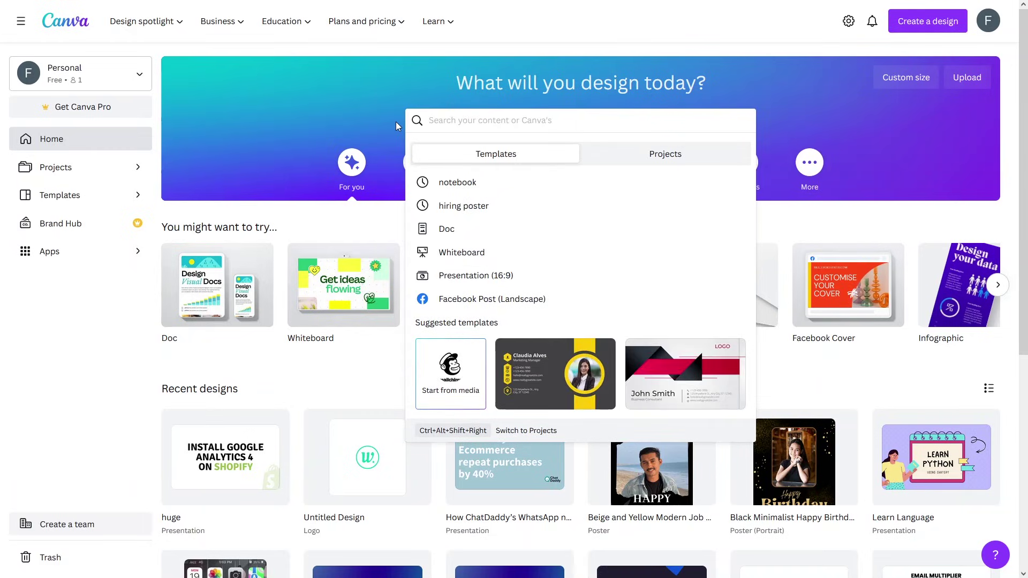
pyautogui.write('notebook')
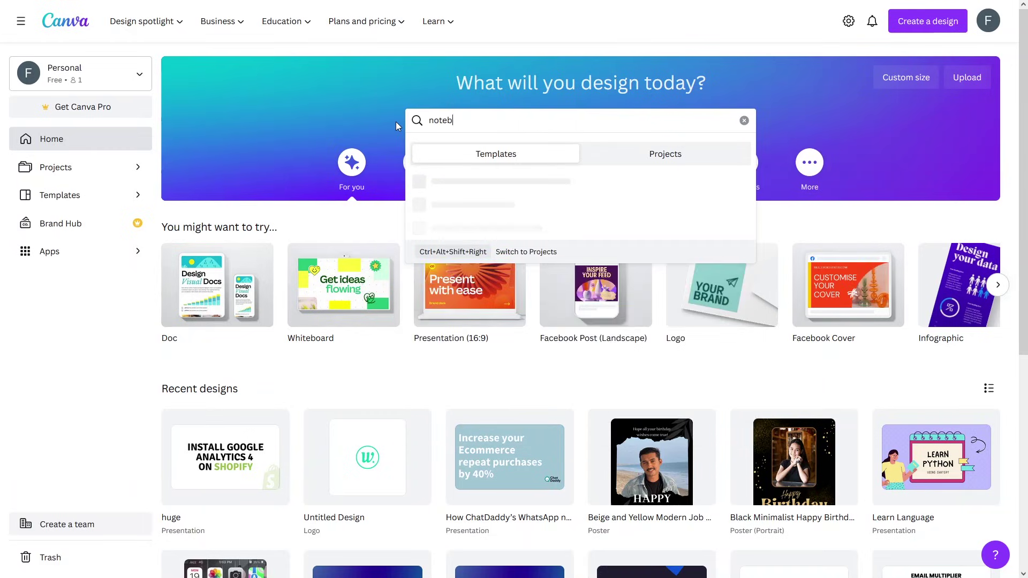
pyautogui.click(490, 236)
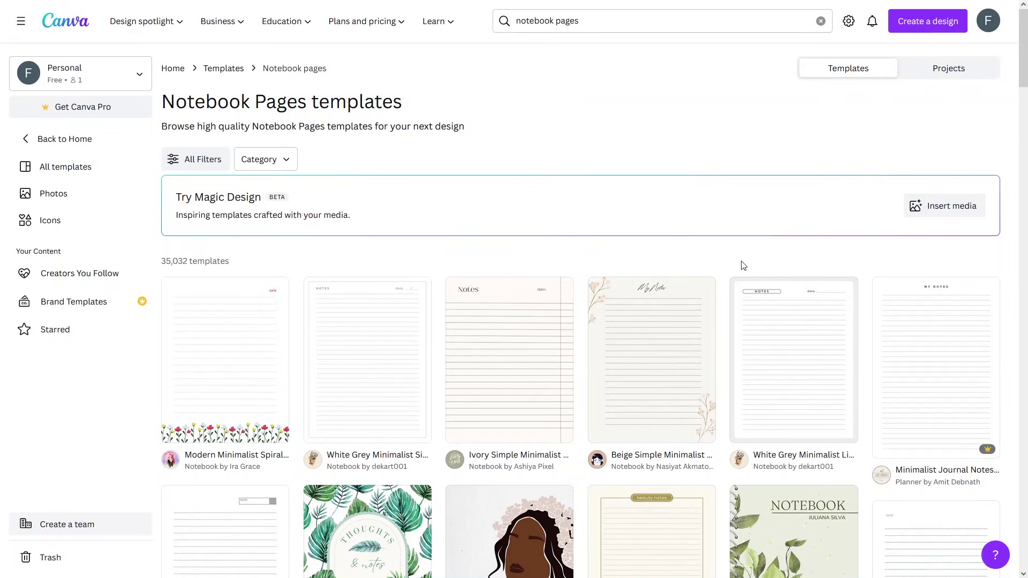
pyautogui.moveTo(758, 335)
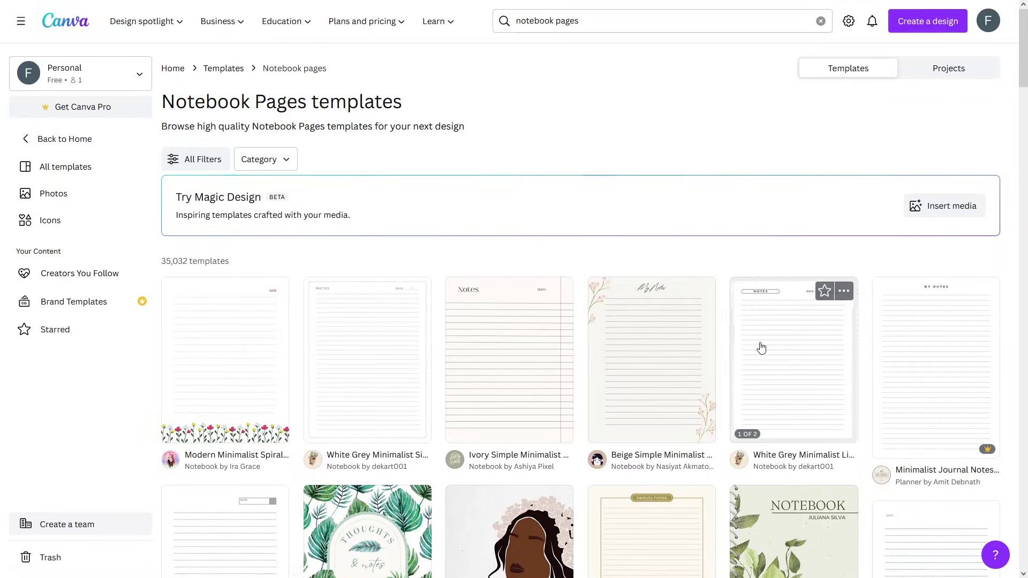
pyautogui.click(762, 349)
# - Start a new design from the White Grey Minimalist lined notebook template
pyautogui.click(722, 151)
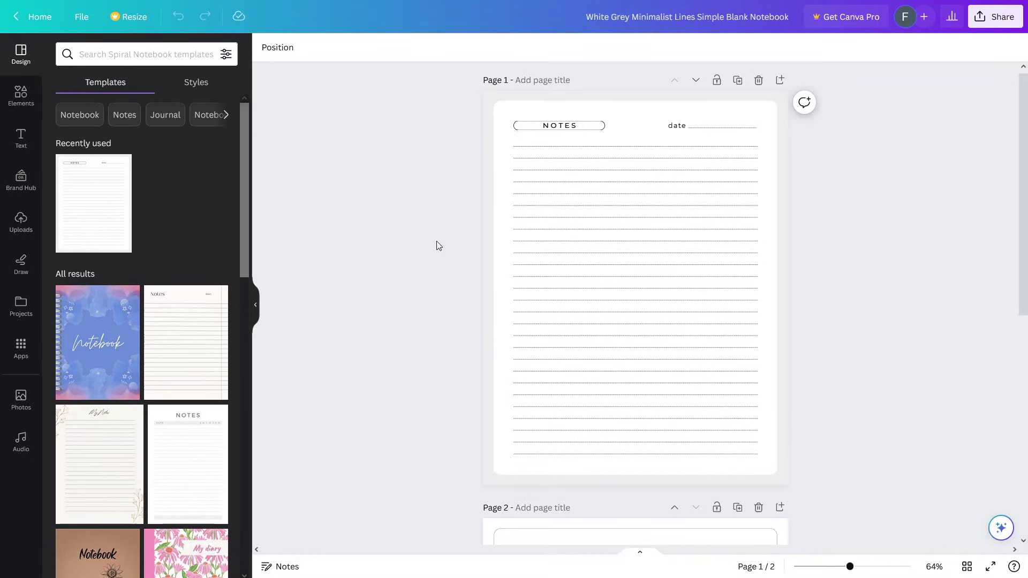
pyautogui.scroll(-6, 551, 227)
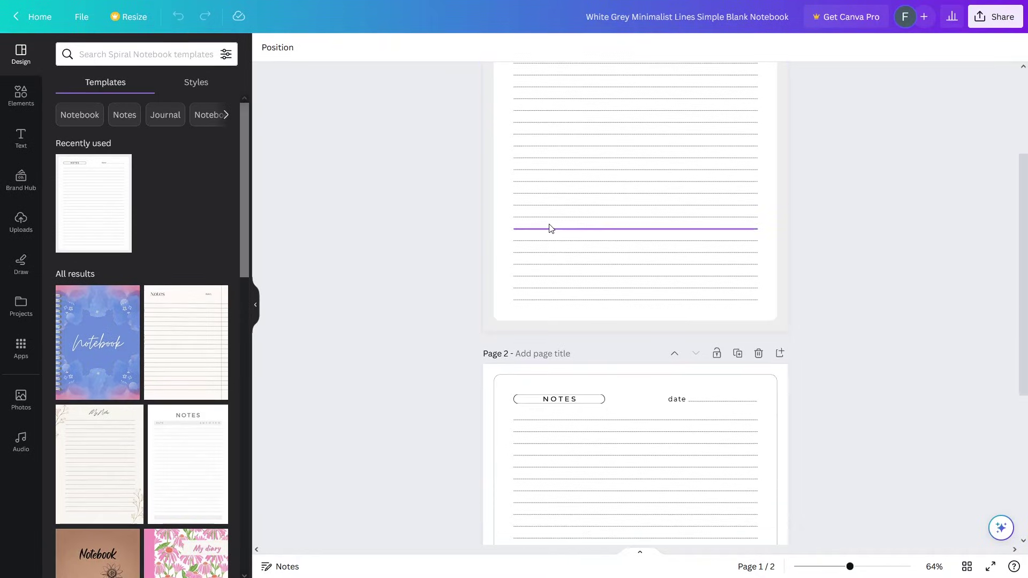
pyautogui.scroll(-2, 554, 229)
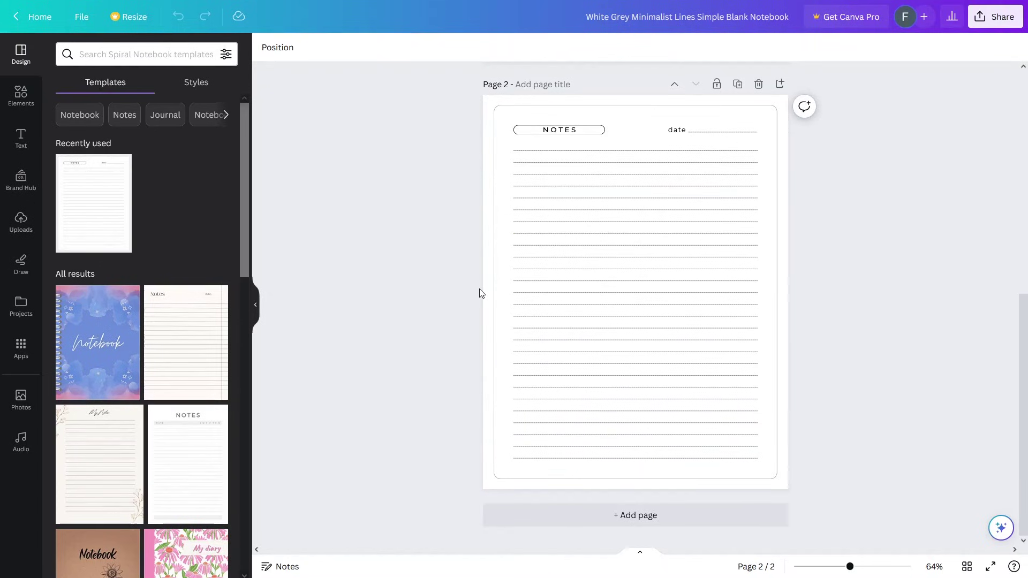
# - Duplicate the lined NOTES page until the notebook has 10 pages
pyautogui.click(737, 86)
pyautogui.click(737, 85)
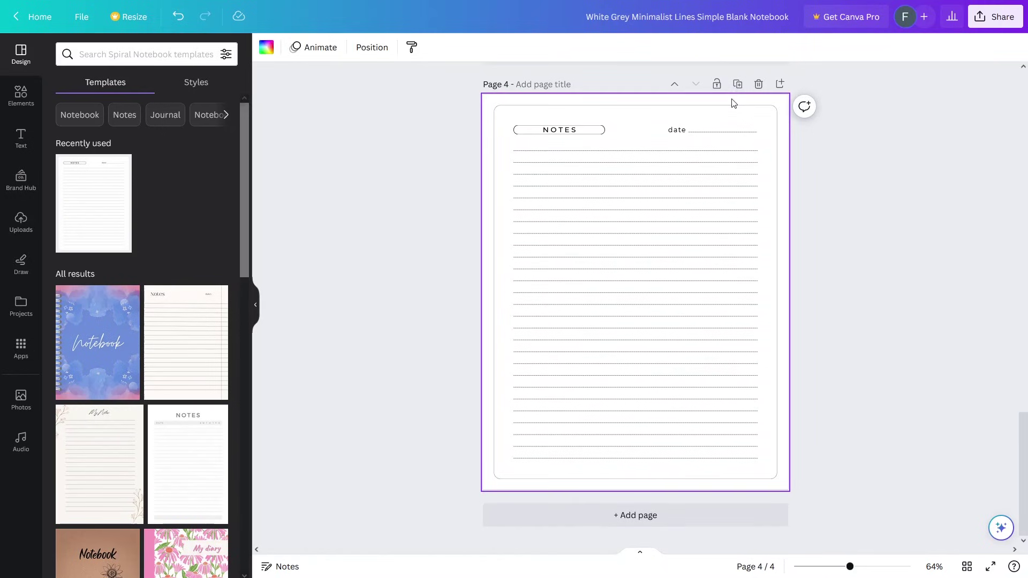
pyautogui.click(737, 85)
pyautogui.click(737, 84)
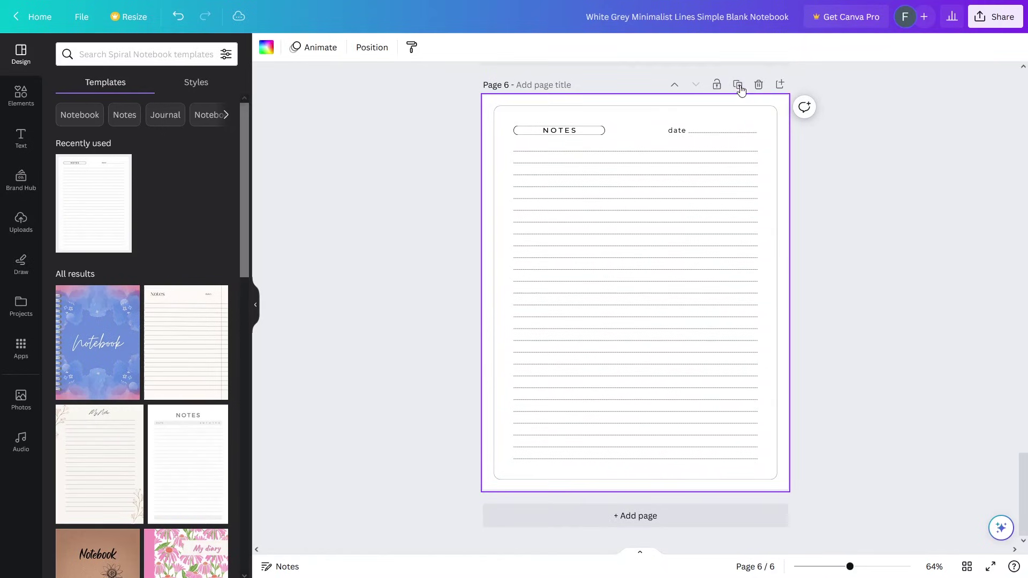
pyautogui.click(737, 86)
pyautogui.click(737, 86)
pyautogui.click(737, 85)
pyautogui.click(737, 84)
pyautogui.click(417, 260)
pyautogui.scroll(10, 416, 260)
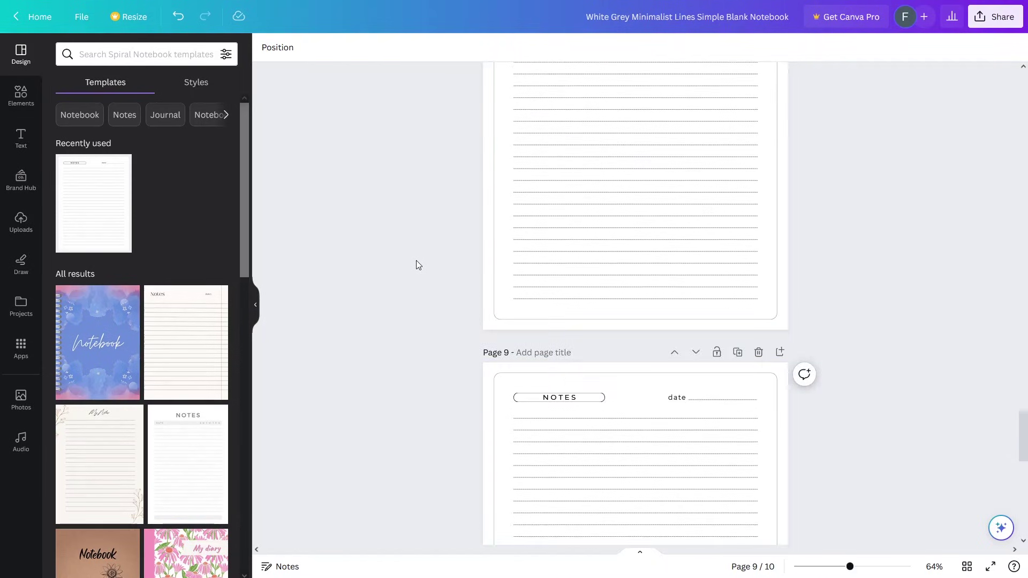
pyautogui.scroll(20, 417, 265)
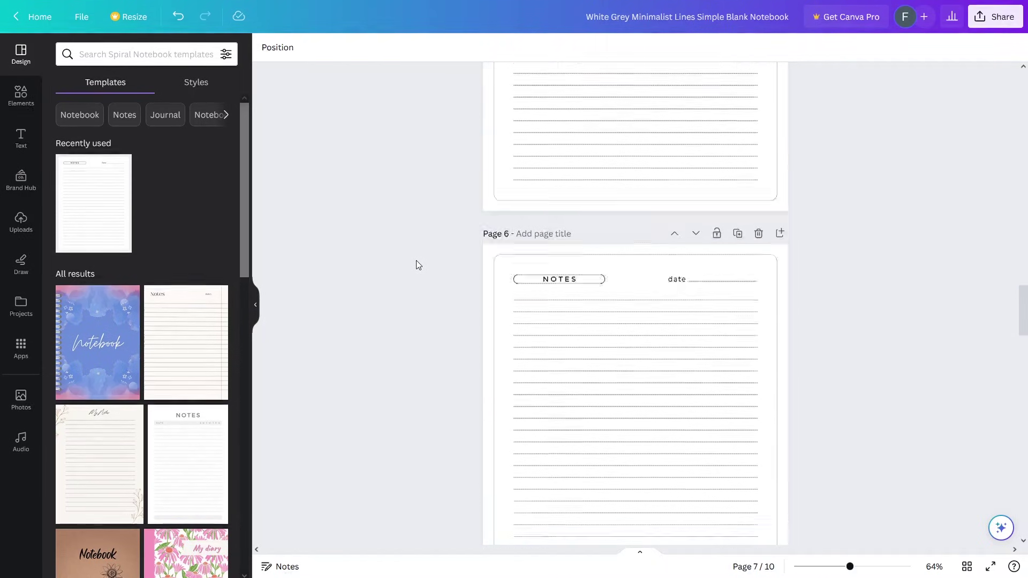
pyautogui.scroll(5, 416, 260)
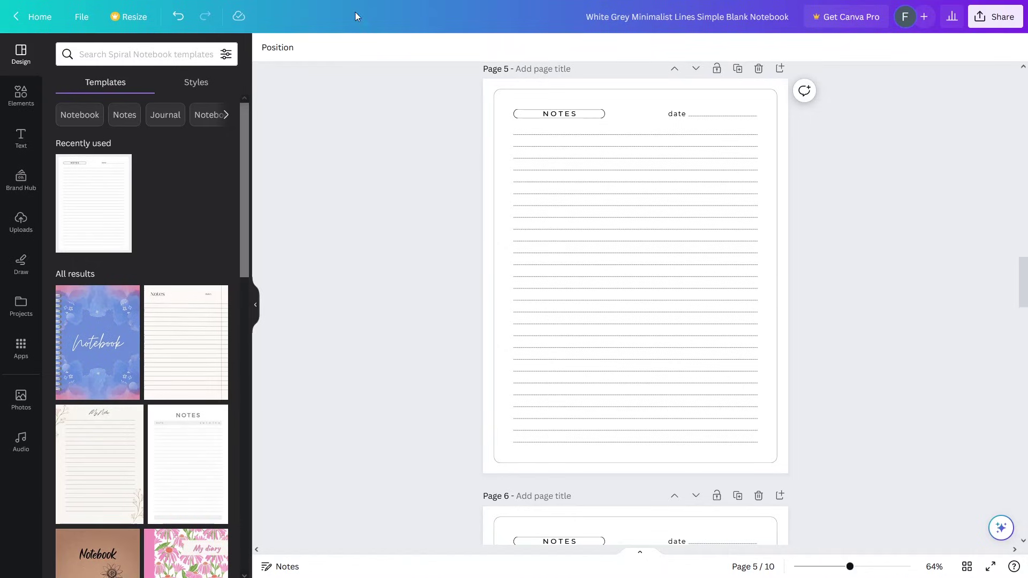
# - Back in template browsing, change the search to 'notebook cover' templates
pyautogui.moveTo(353, 0)
pyautogui.click(54, 6)
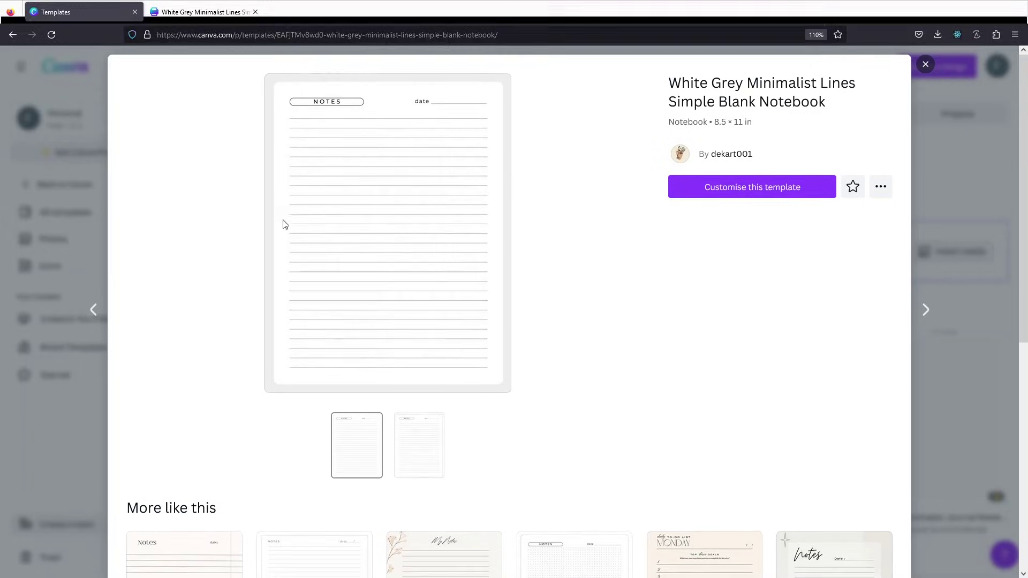
pyautogui.click(925, 21)
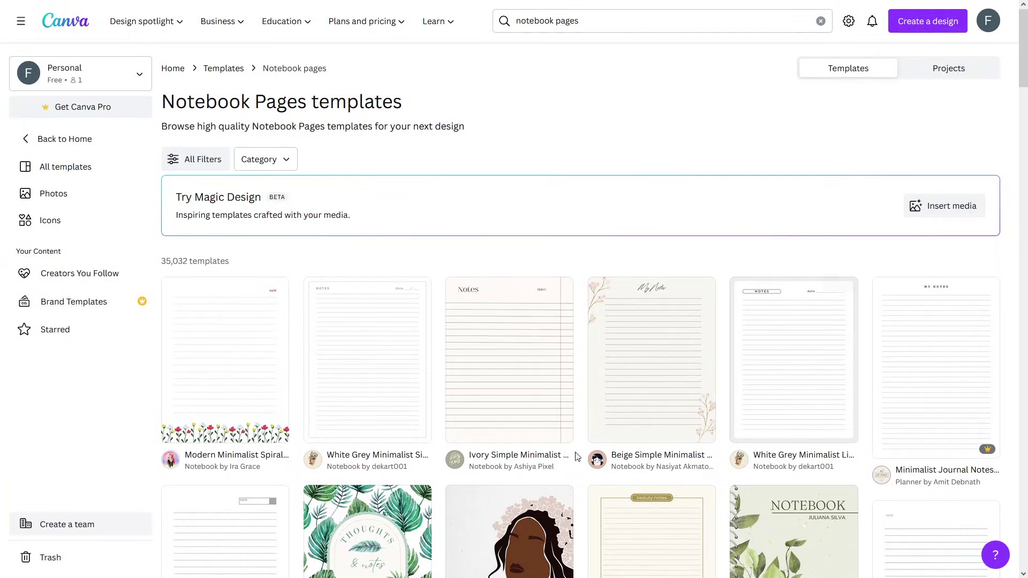
pyautogui.moveTo(556, 21); pyautogui.dragTo(649, 27)
pyautogui.write('cover')
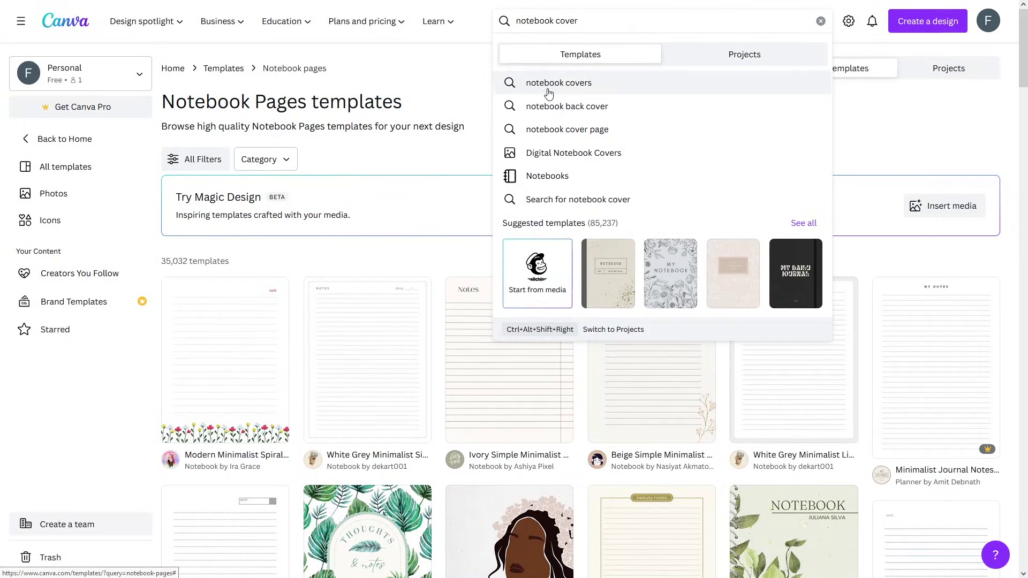
pyautogui.click(548, 86)
# - Start a design from the Personal Daily Planner Notebook Book Cover template
pyautogui.scroll(-1, 455, 193)
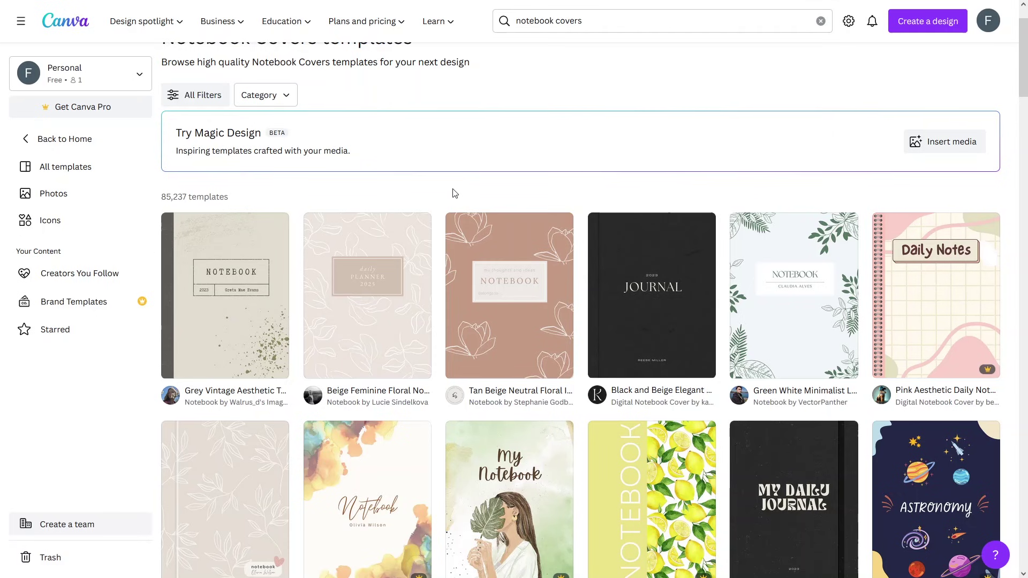
pyautogui.scroll(1, 455, 193)
pyautogui.scroll(-20, 451, 253)
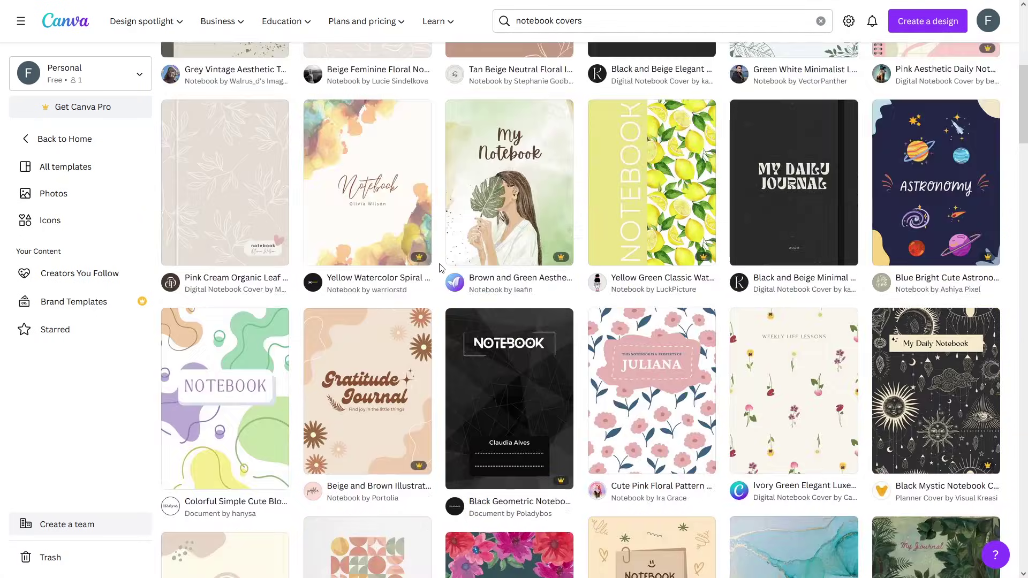
pyautogui.scroll(10, 440, 266)
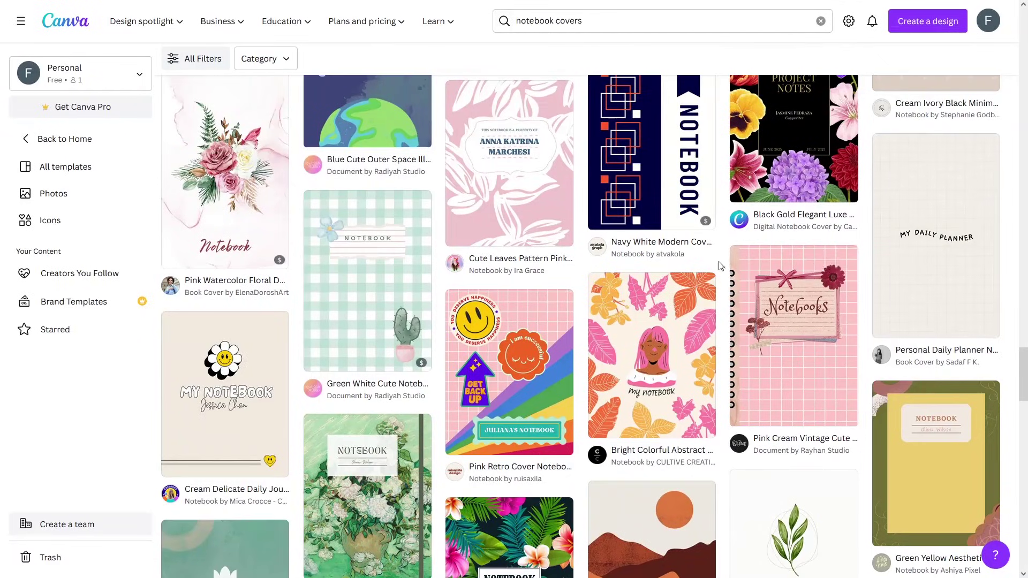
pyautogui.click(944, 242)
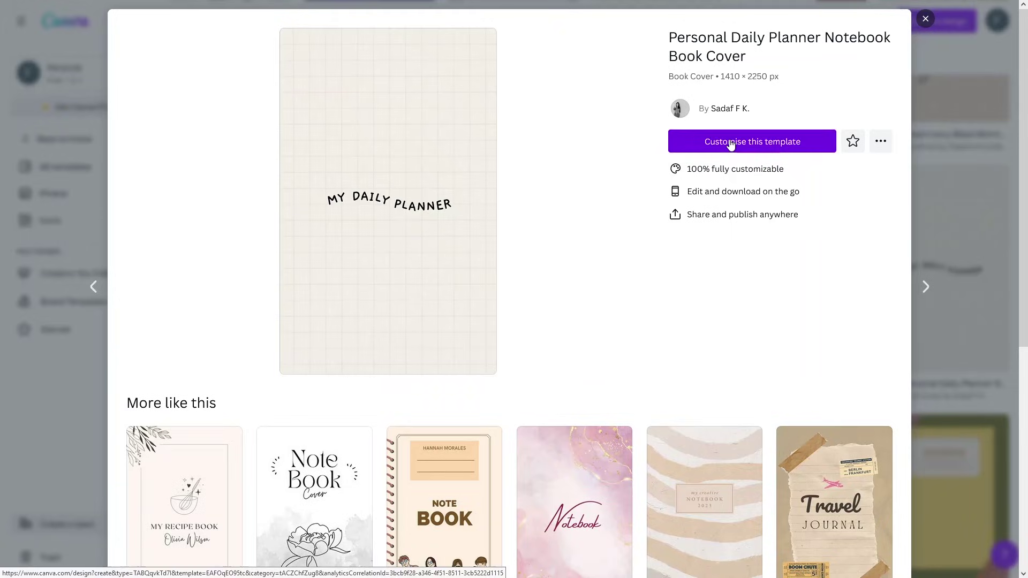
pyautogui.click(731, 142)
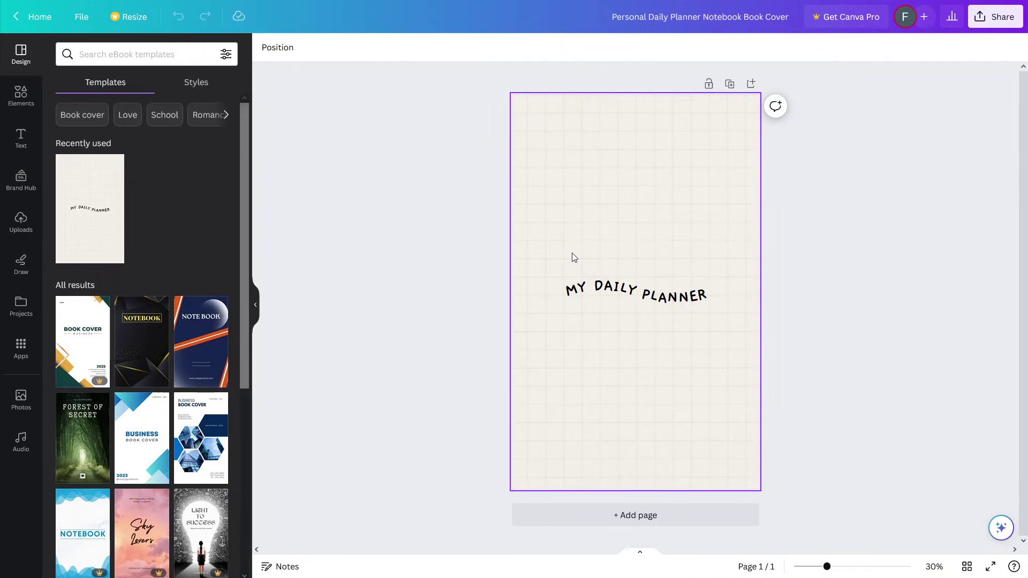
# - Select the cover's two title texts and briefly check the lined notebook design
pyautogui.moveTo(486, 89); pyautogui.dragTo(816, 456)
pyautogui.moveTo(277, 6)
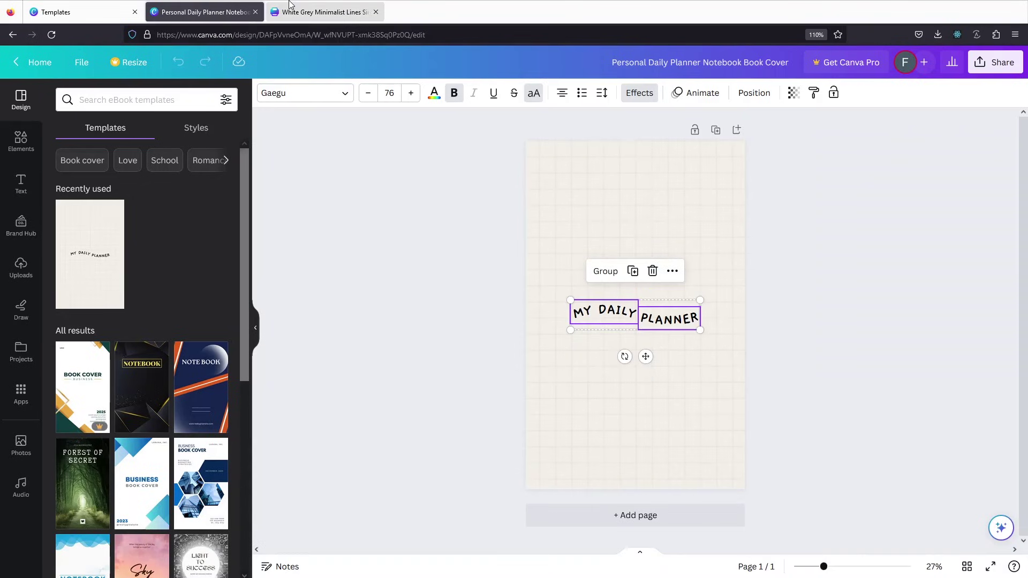
pyautogui.click(311, 11)
pyautogui.scroll(4, 440, 254)
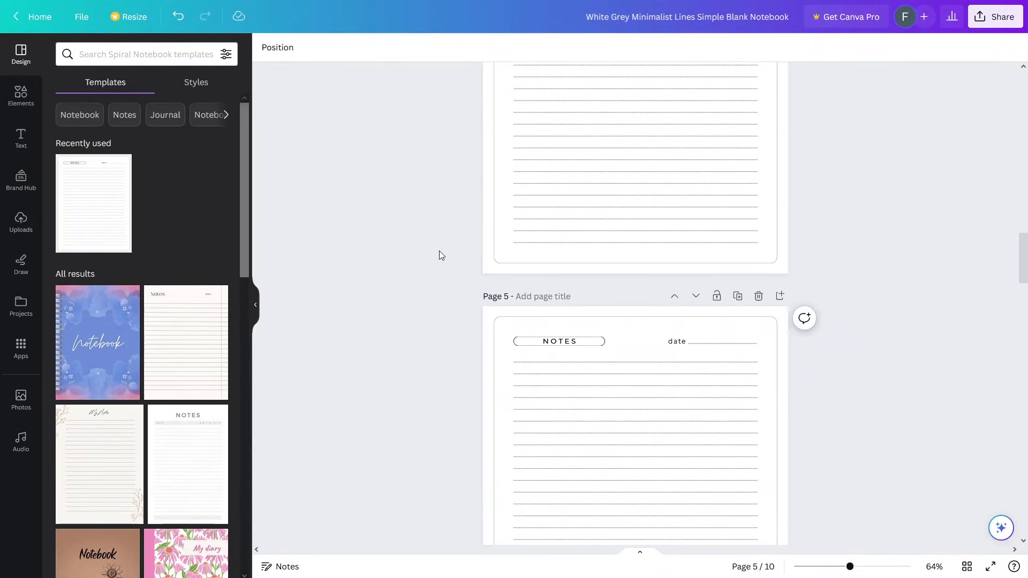
pyautogui.scroll(20, 439, 255)
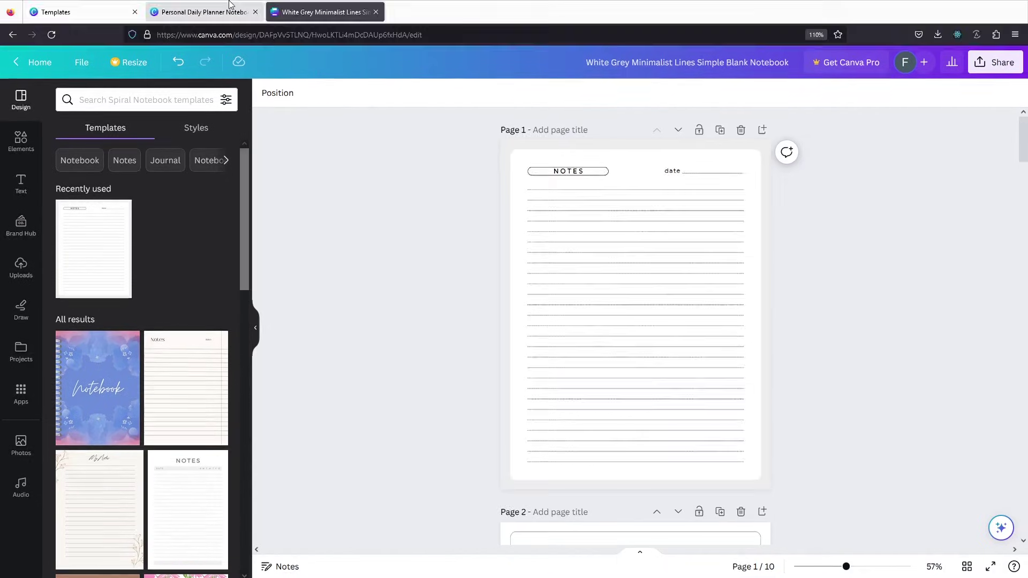
pyautogui.click(198, 10)
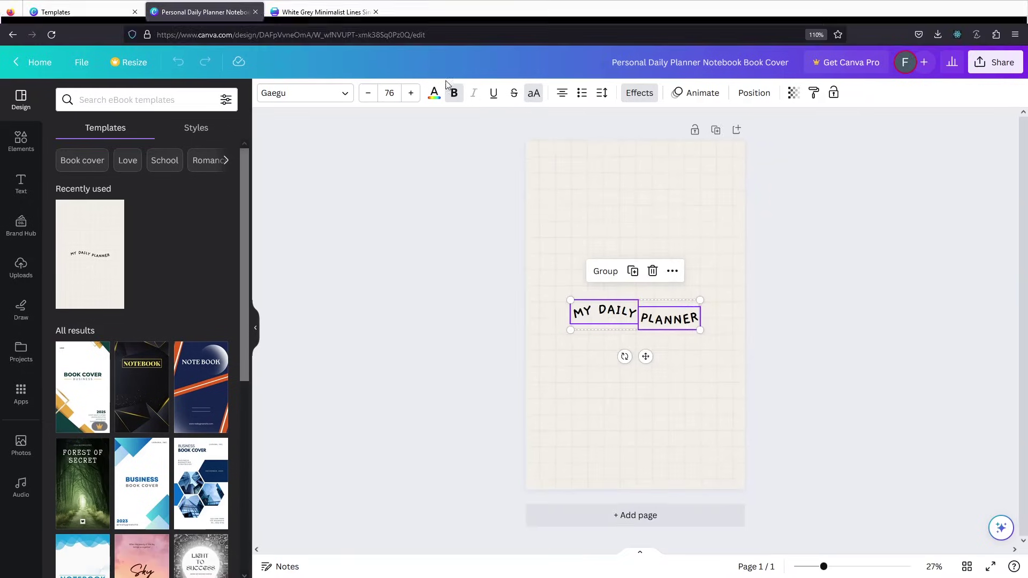
# - Copy the planner cover page with its grid background and return to the notebook
pyautogui.click(463, 114)
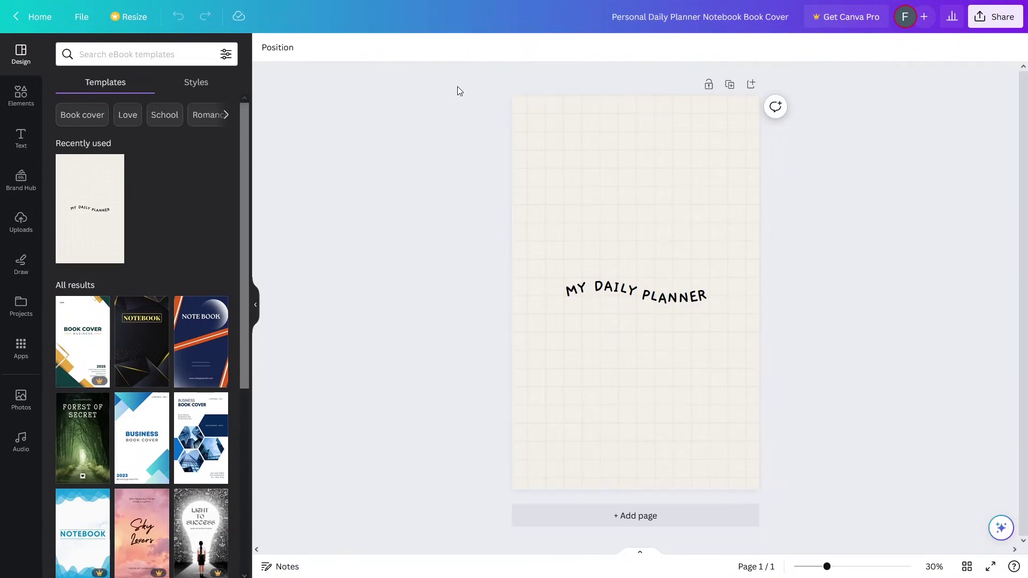
pyautogui.click(538, 414)
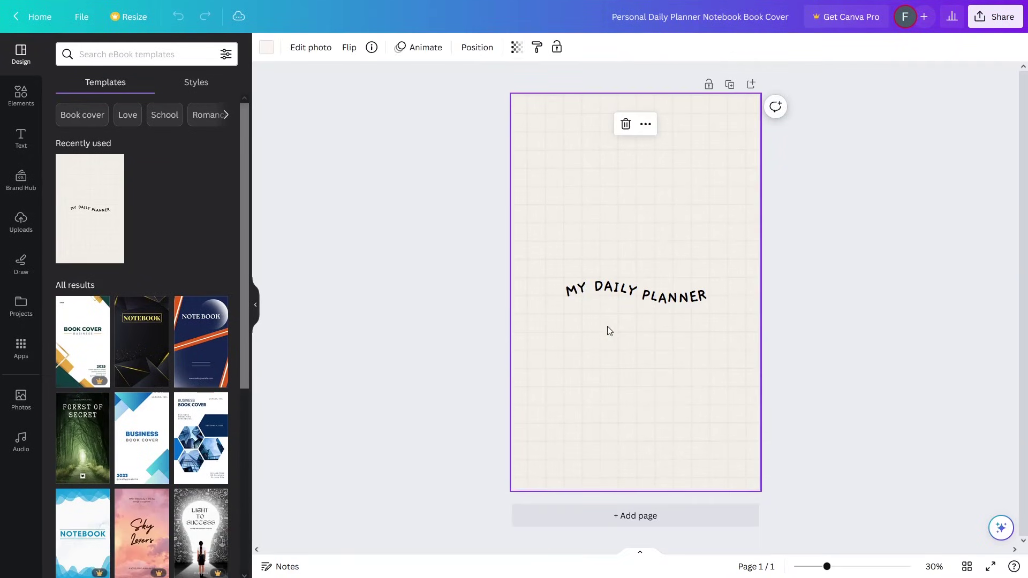
pyautogui.click(610, 289)
pyautogui.click(678, 297)
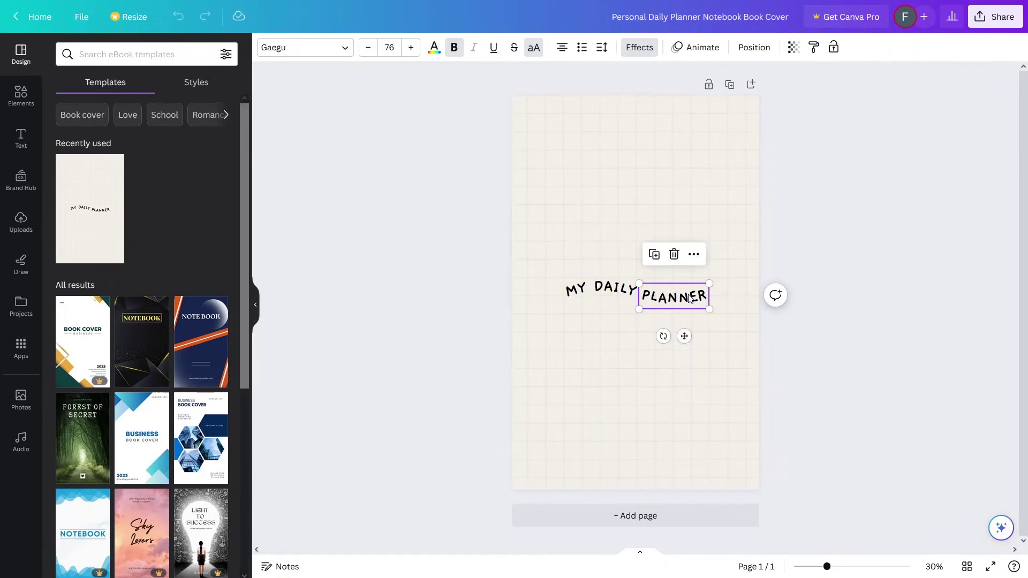
pyautogui.click(564, 381)
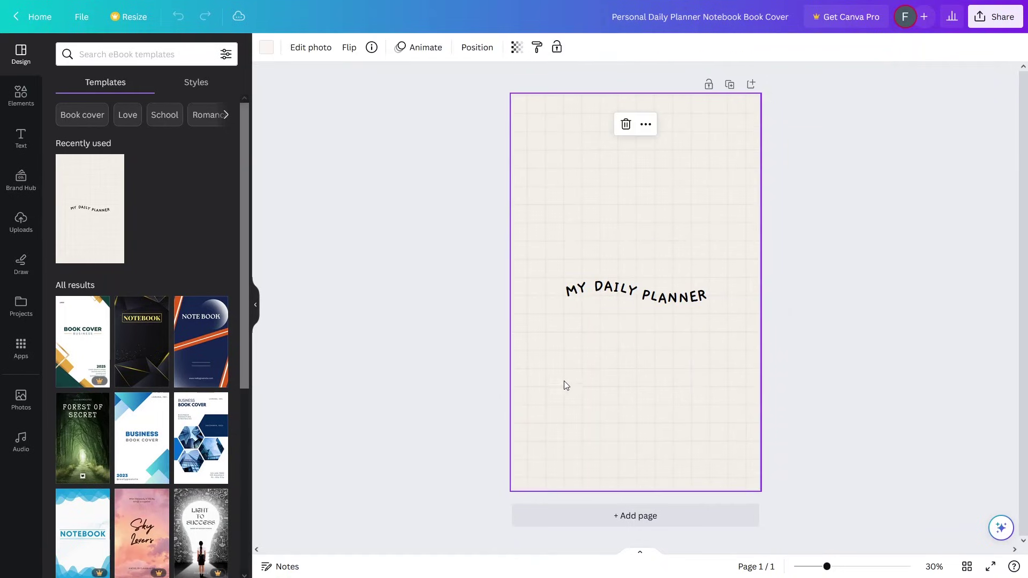
pyautogui.rightClick(609, 321)
pyautogui.click(653, 334)
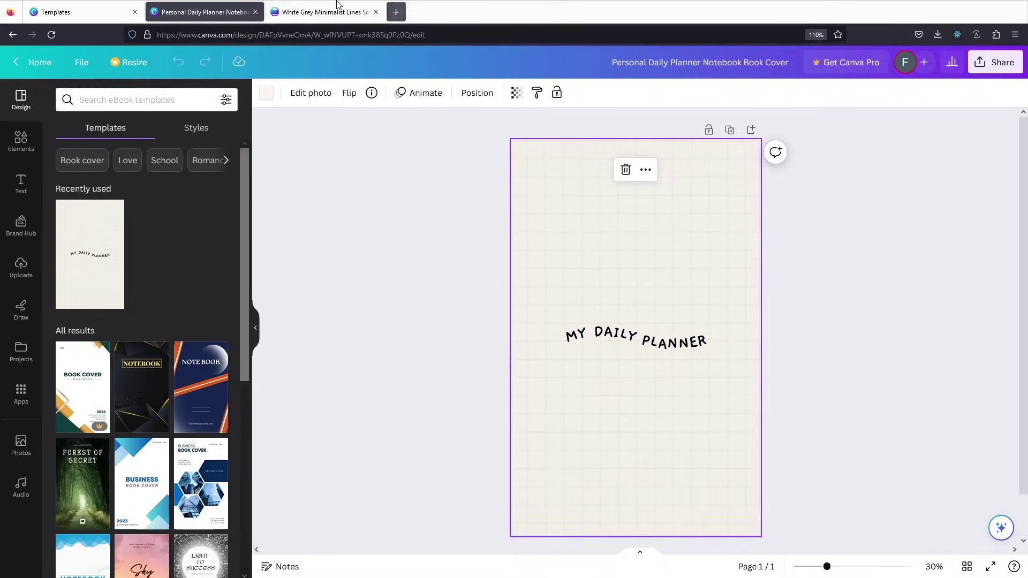
pyautogui.click(337, 4)
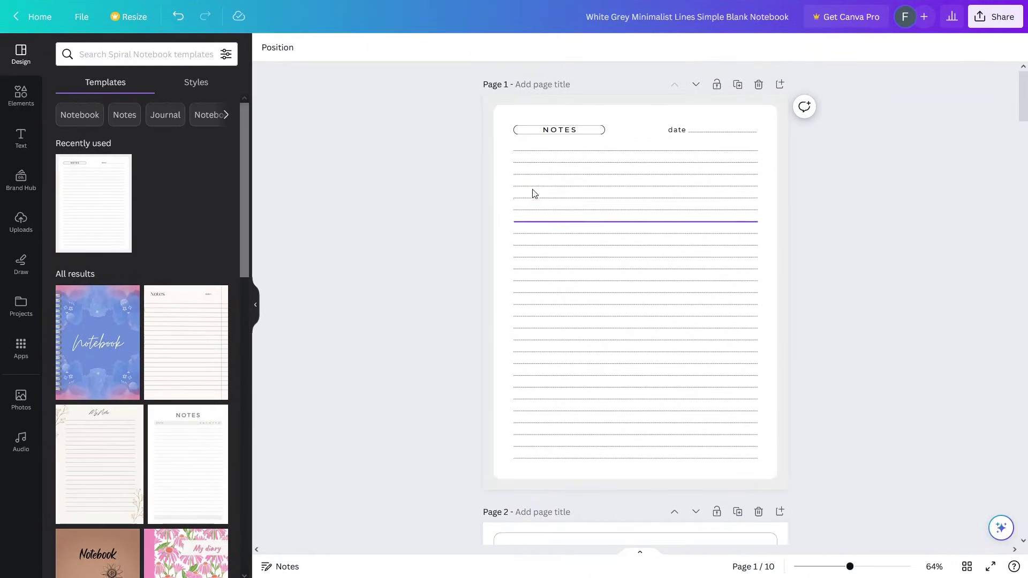
# - Add a blank page as page 1 and paste the beige grid background onto it
pyautogui.click(779, 84)
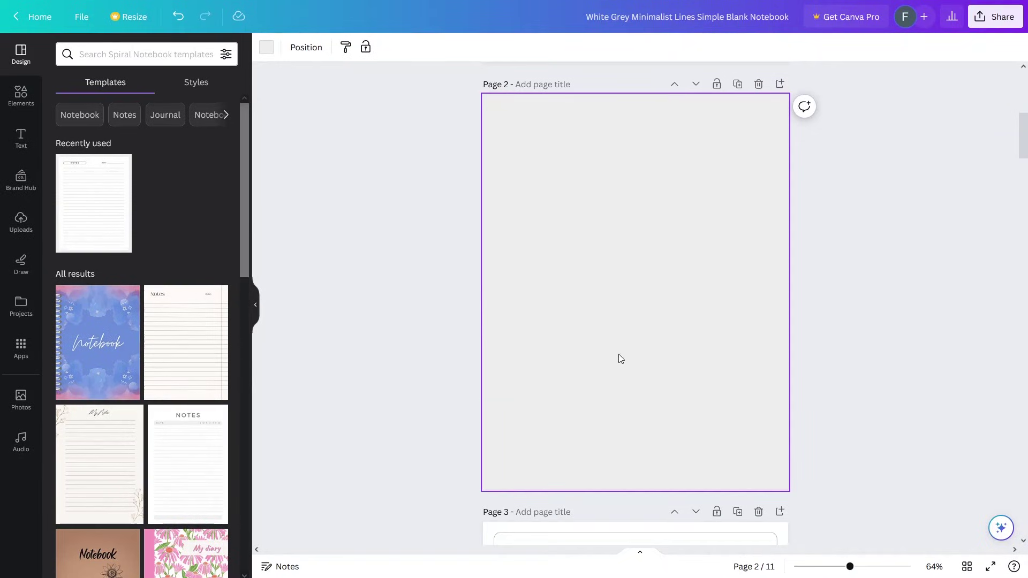
pyautogui.click(675, 85)
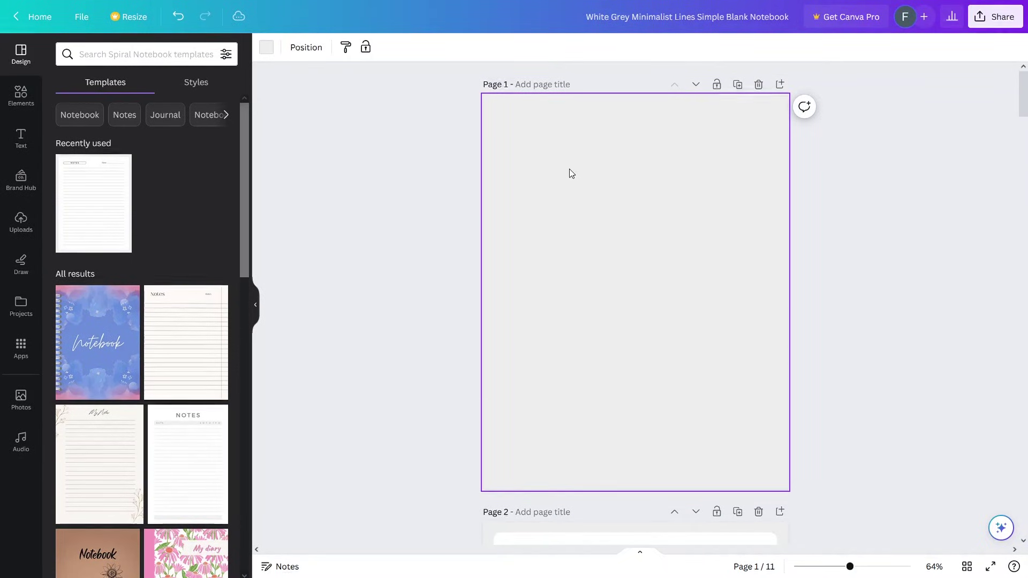
pyautogui.rightClick(570, 170)
pyautogui.click(625, 239)
pyautogui.hotkey('ctrl', 'v')
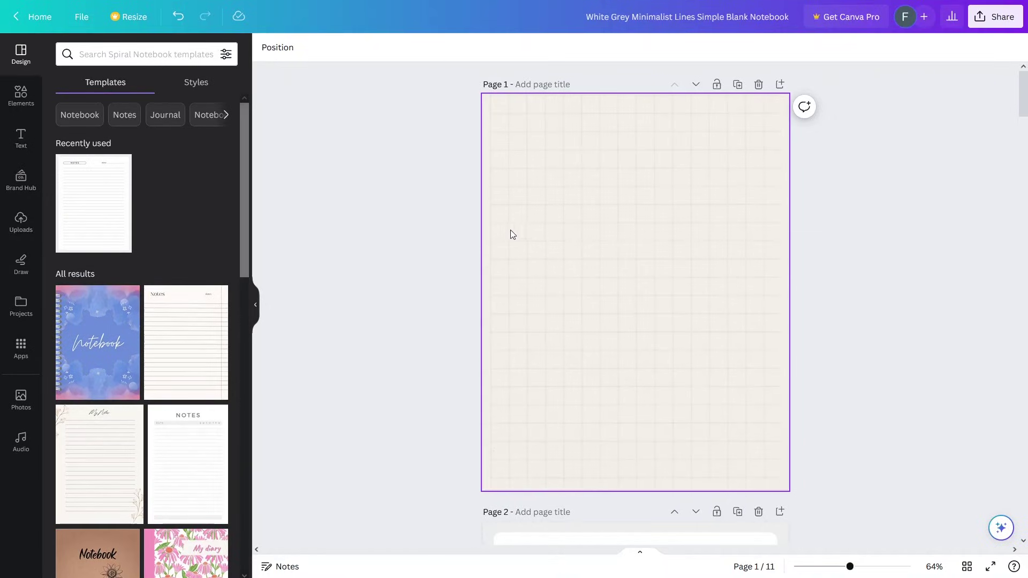
# - Select both the MY DAILY and PLANNER texts on the planner cover to copy
pyautogui.moveTo(274, 3)
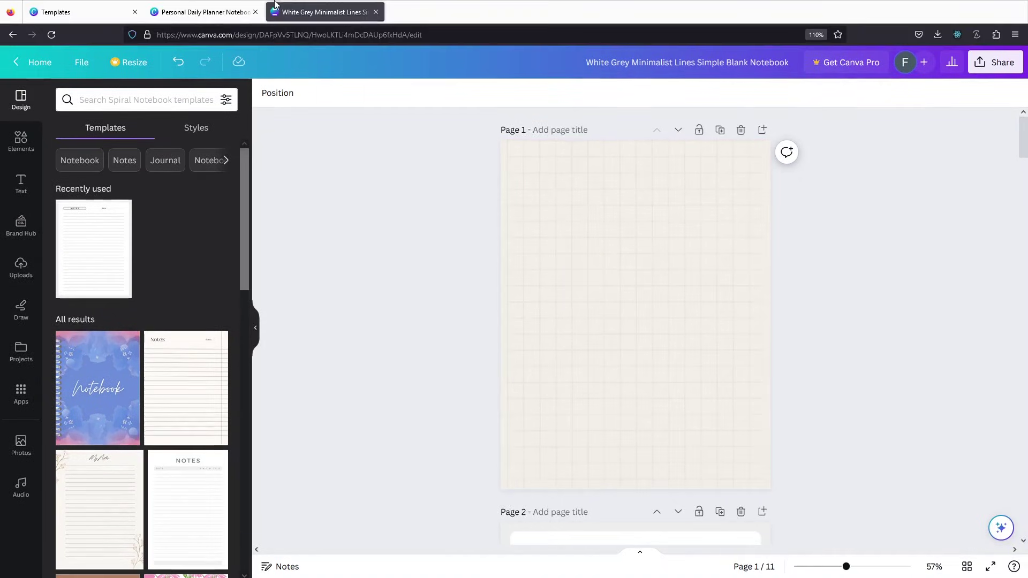
pyautogui.click(203, 12)
pyautogui.click(674, 296)
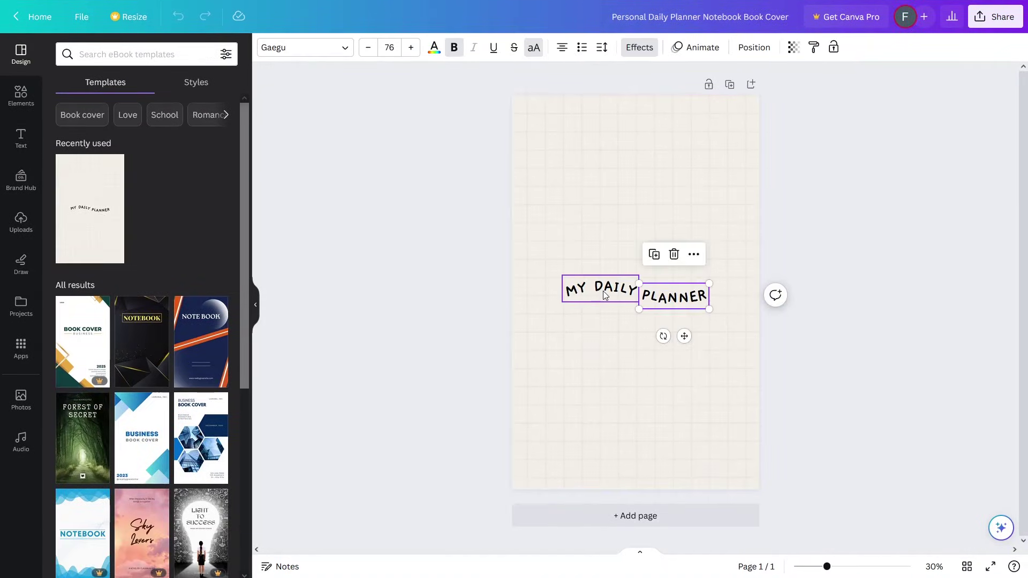
pyautogui.keyDown('shift'); pyautogui.click(604, 295); pyautogui.keyUp('shift')
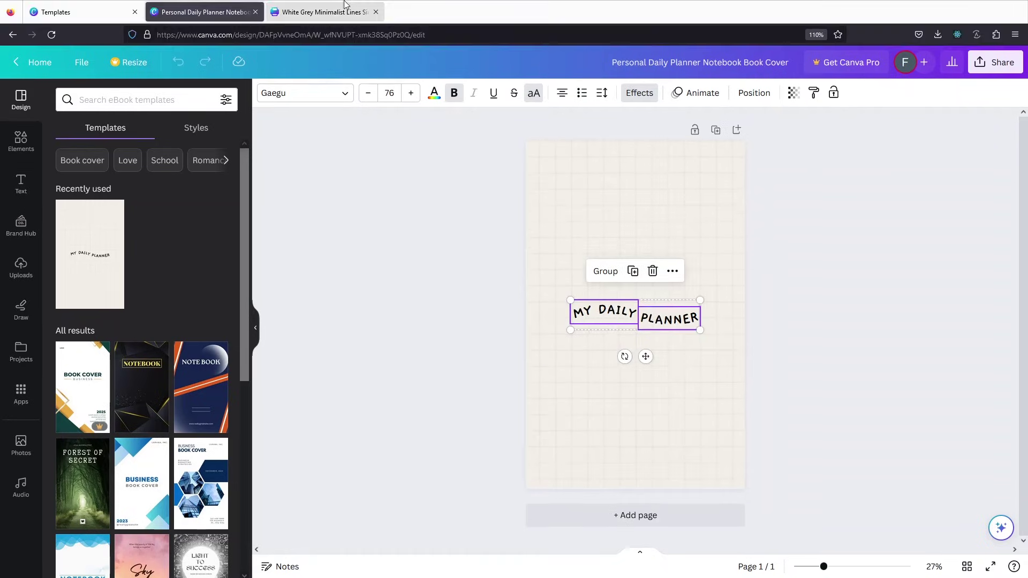
pyautogui.click(344, 4)
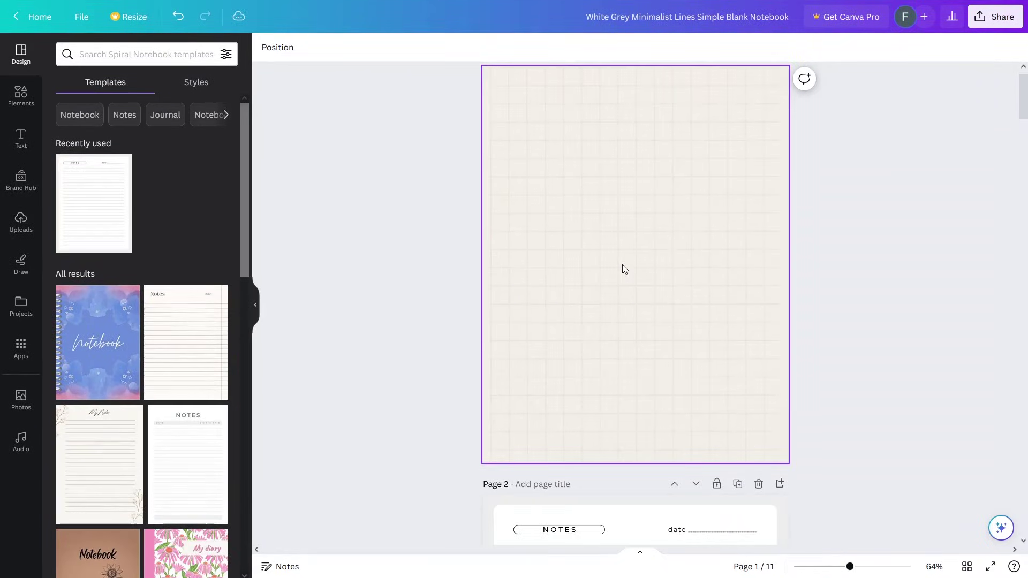
# - Paste the MY DAILY PLANNER title onto page 1, delete the extra copy, and lower it
pyautogui.click(630, 262)
pyautogui.hotkey('ctrl', 'v')
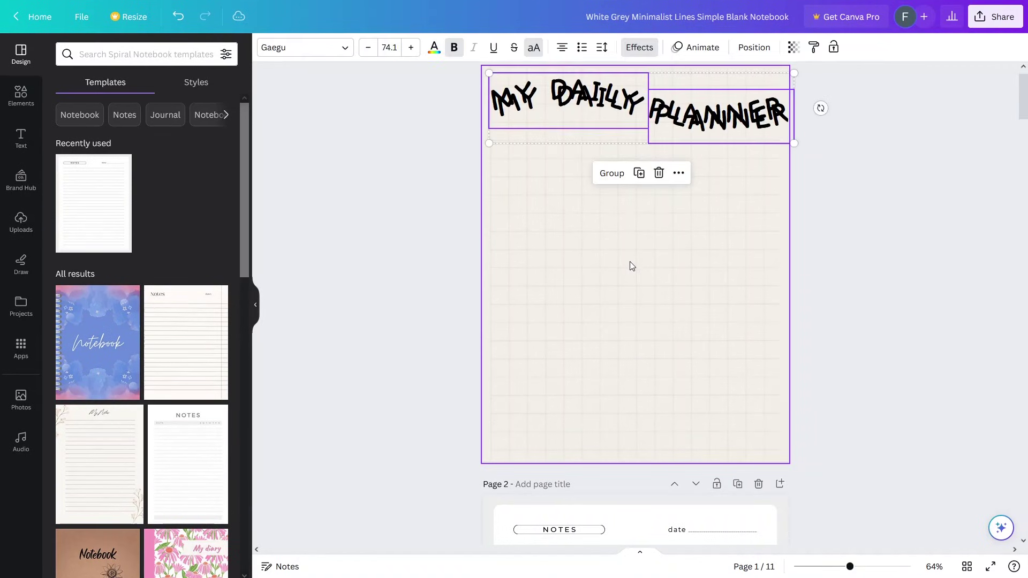
pyautogui.moveTo(600, 124); pyautogui.dragTo(604, 242)
pyautogui.press('Delete')
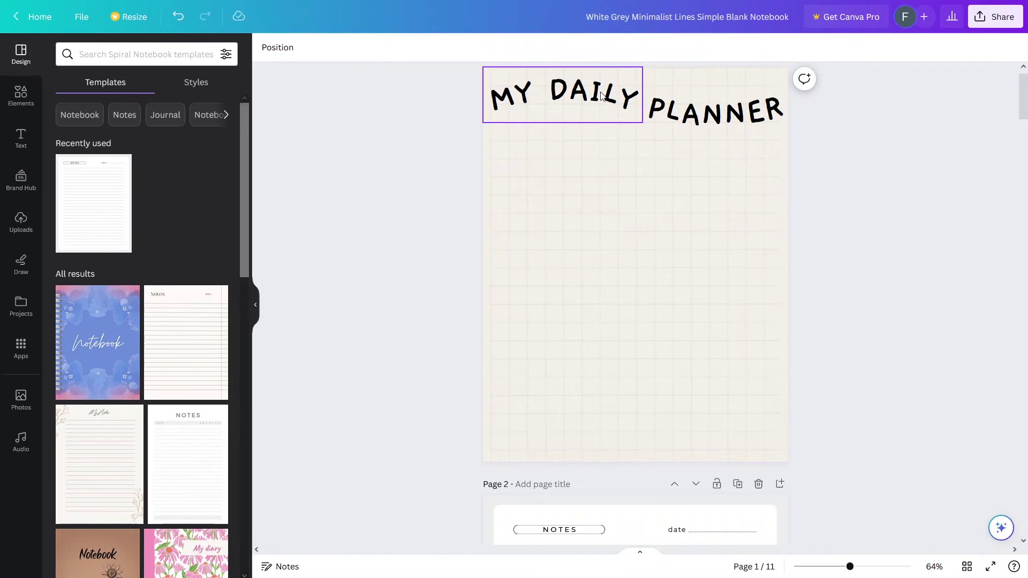
pyautogui.click(611, 97)
pyautogui.keyDown('shift'); pyautogui.click(716, 108); pyautogui.keyUp('shift')
pyautogui.moveTo(715, 108); pyautogui.dragTo(715, 267)
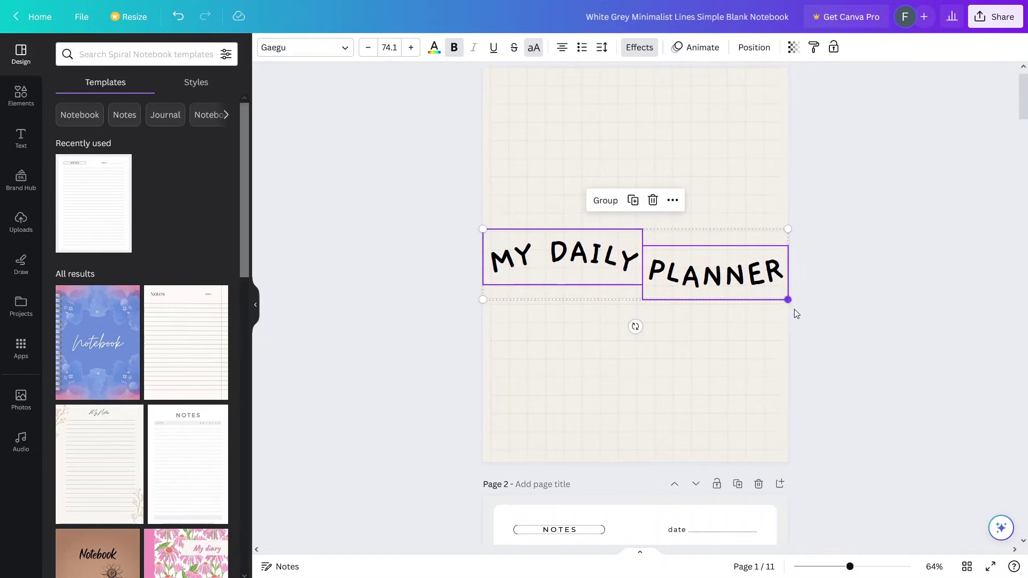
# - Shrink the MY DAILY PLANNER title and centre it horizontally on the grid page
pyautogui.moveTo(788, 300); pyautogui.dragTo(645, 266)
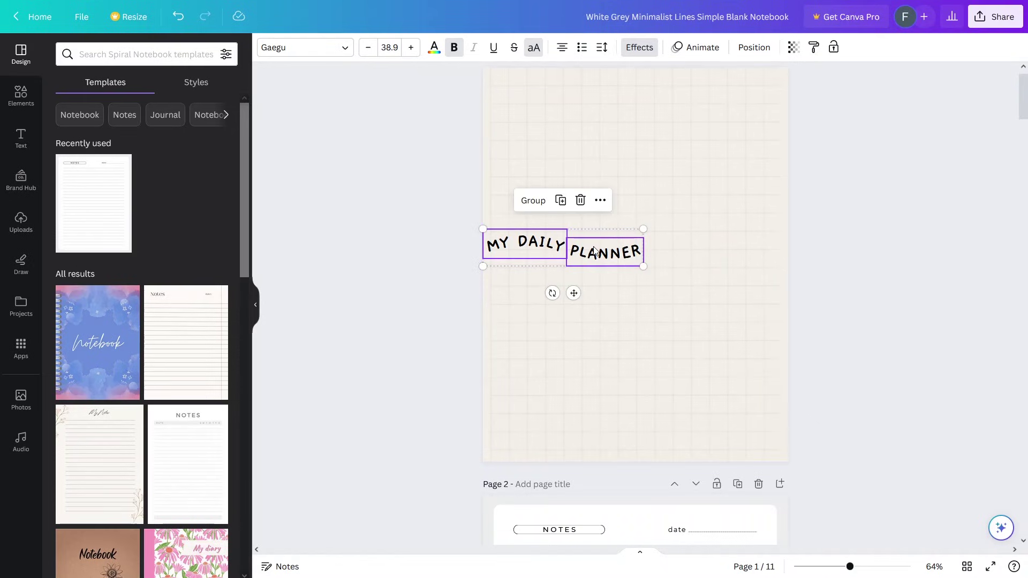
pyautogui.moveTo(571, 254); pyautogui.dragTo(642, 274)
pyautogui.click(843, 302)
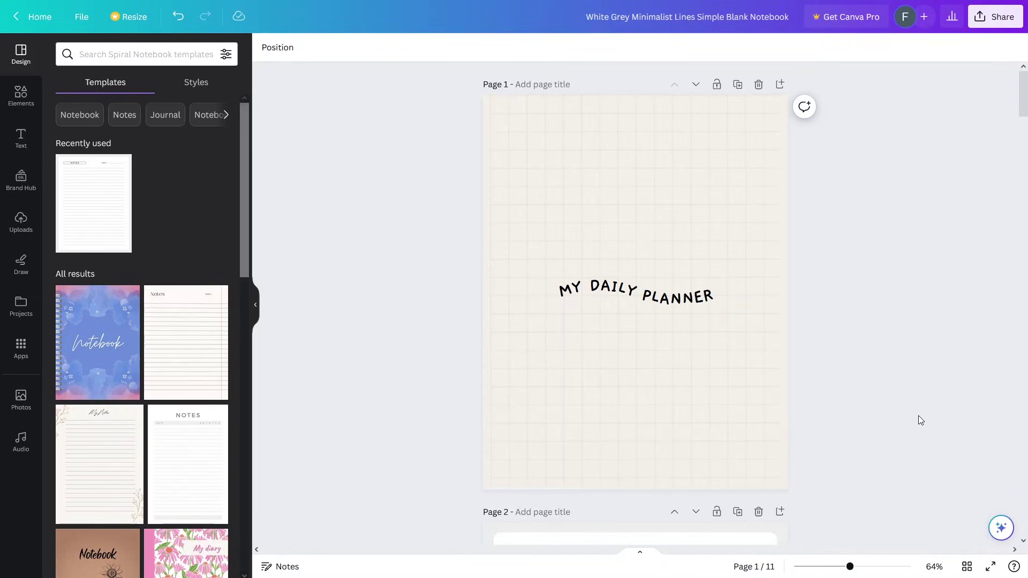
# - Duplicate the title page and move the copy to the end of the notebook as page 12
pyautogui.click(738, 84)
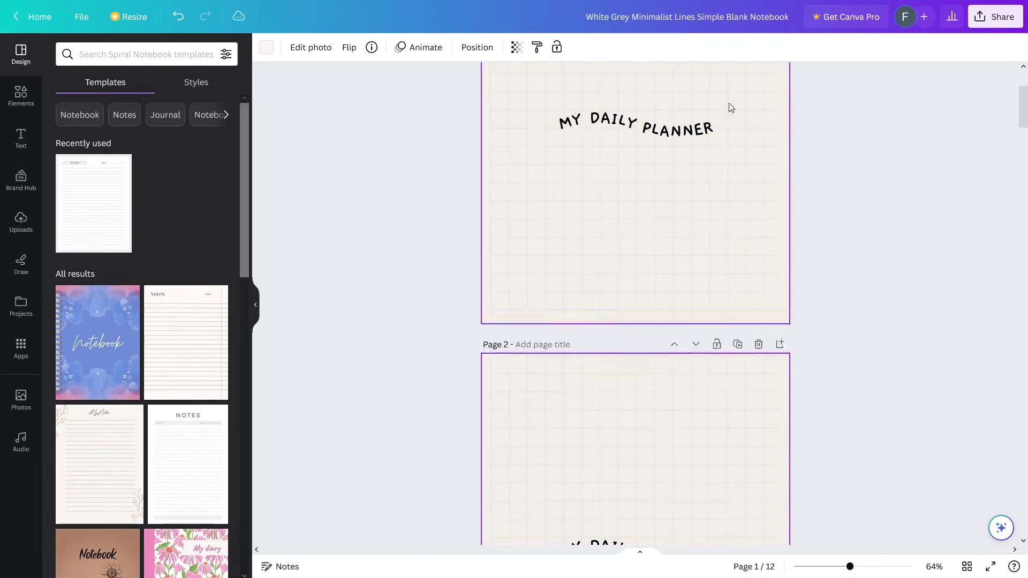
pyautogui.click(967, 567)
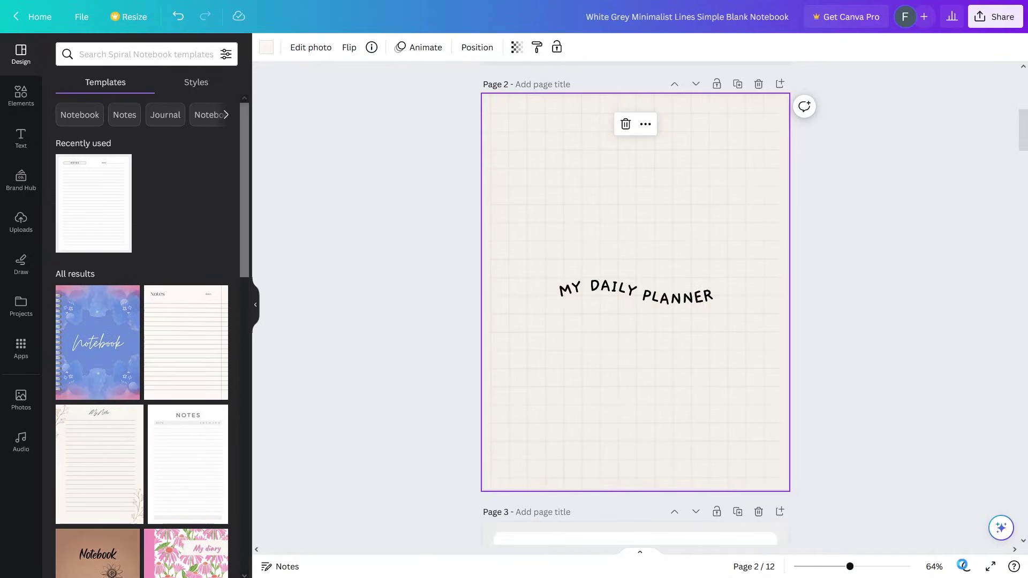
pyautogui.moveTo(236, 133)
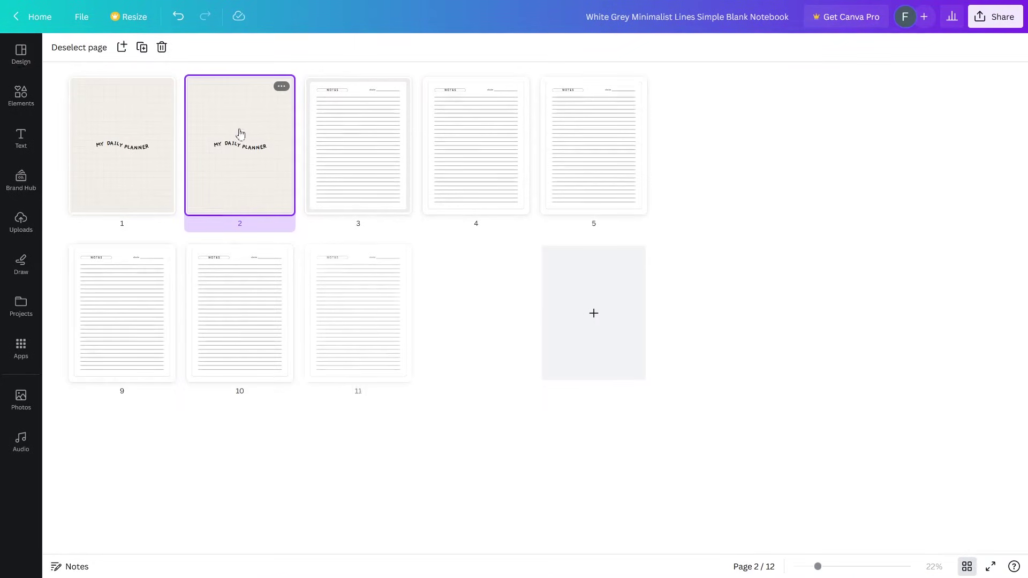
pyautogui.moveTo(236, 134); pyautogui.dragTo(592, 306)
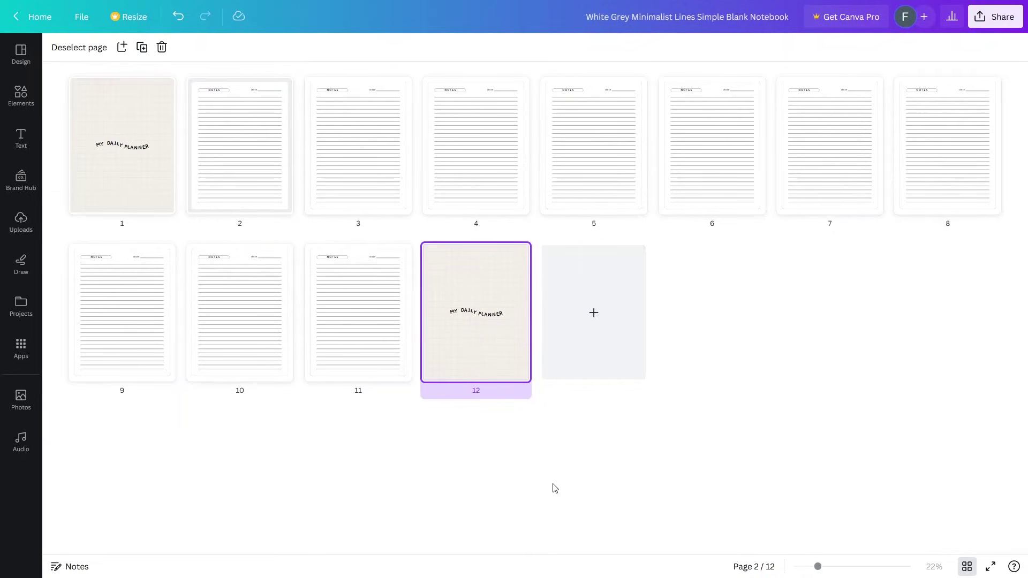
pyautogui.doubleClick(485, 366)
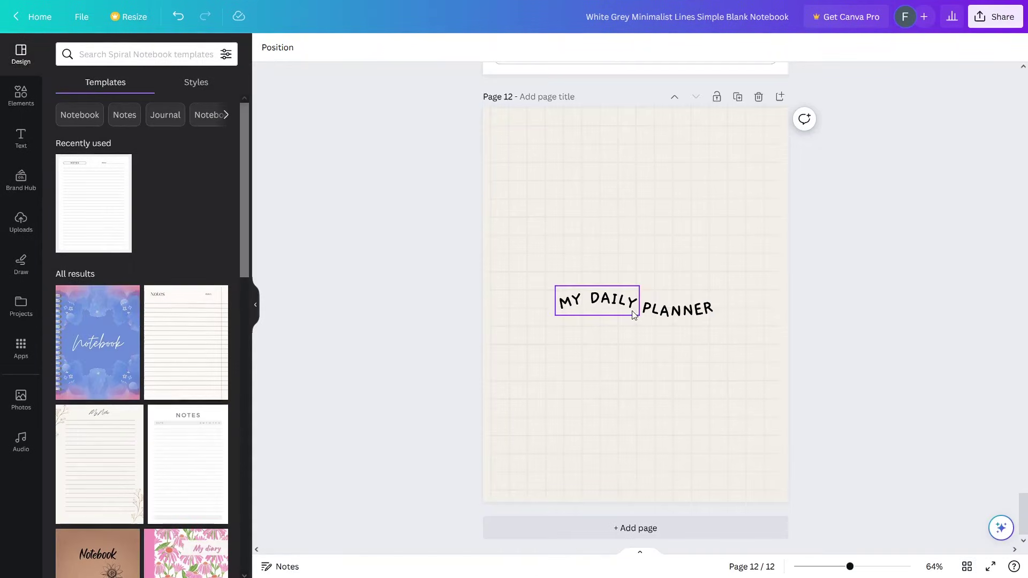
# - On page 12, change MY DAILY to 'THE' and PLANNER to 'END'
pyautogui.click(632, 311)
pyautogui.doubleClick(633, 312)
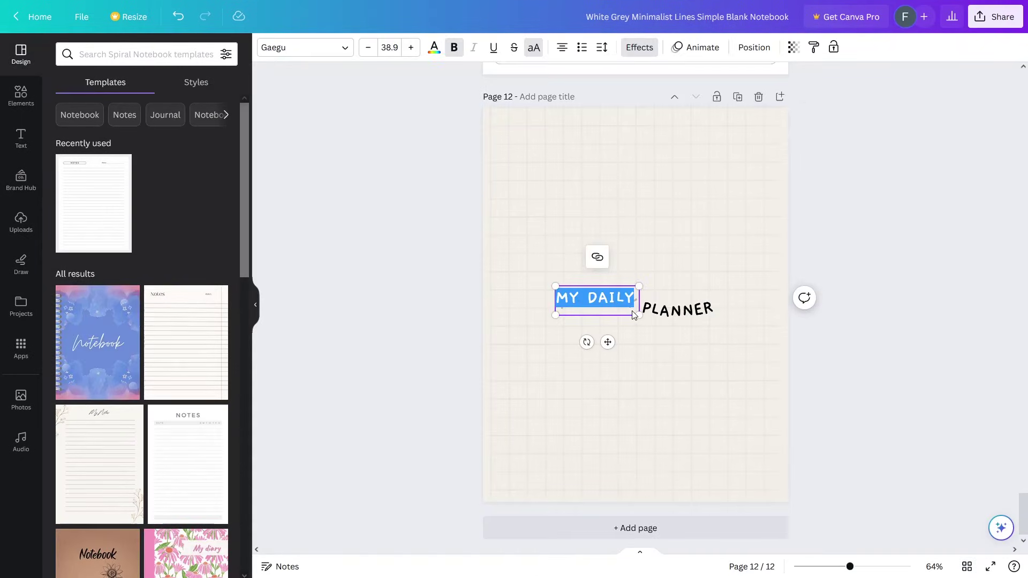
pyautogui.tripleClick(623, 305)
pyautogui.write('THE')
pyautogui.doubleClick(679, 309)
pyautogui.write('END')
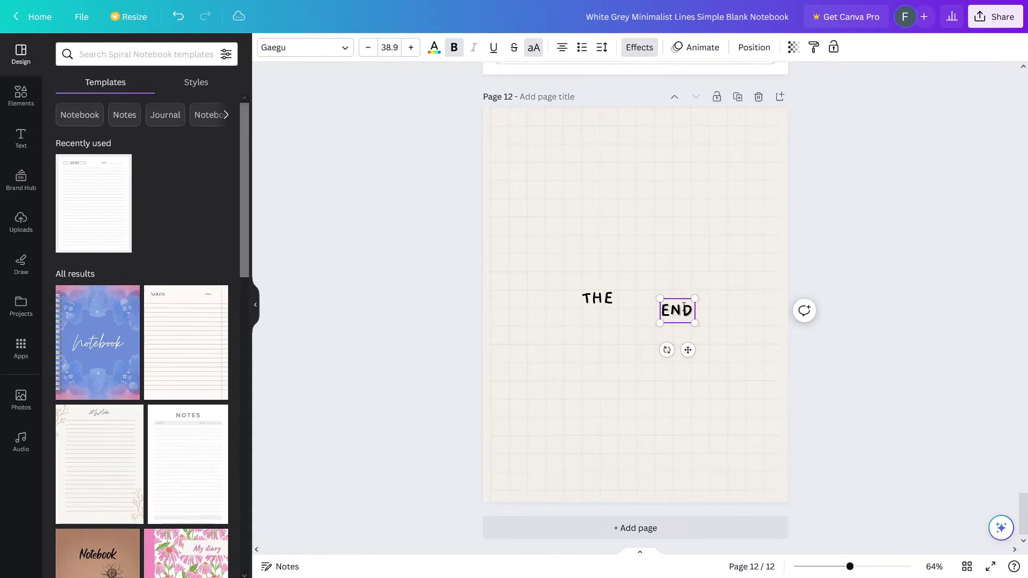
# - Line up THE beside END so the title reads 'THE END' on one line
pyautogui.click(597, 298)
pyautogui.moveTo(597, 298); pyautogui.dragTo(649, 301)
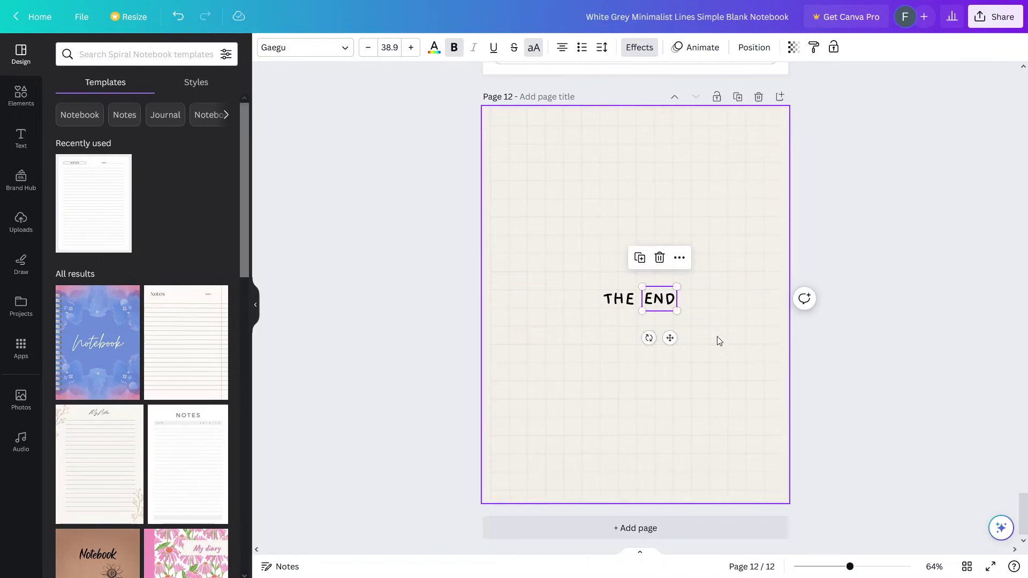
pyautogui.click(626, 307)
pyautogui.moveTo(626, 305); pyautogui.dragTo(616, 305)
pyautogui.click(885, 305)
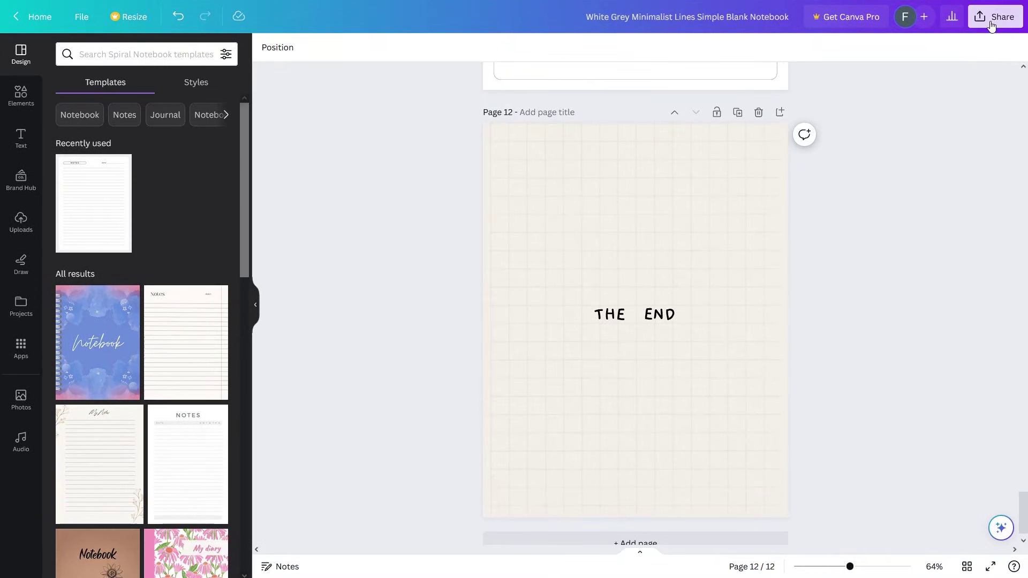
pyautogui.click(992, 26)
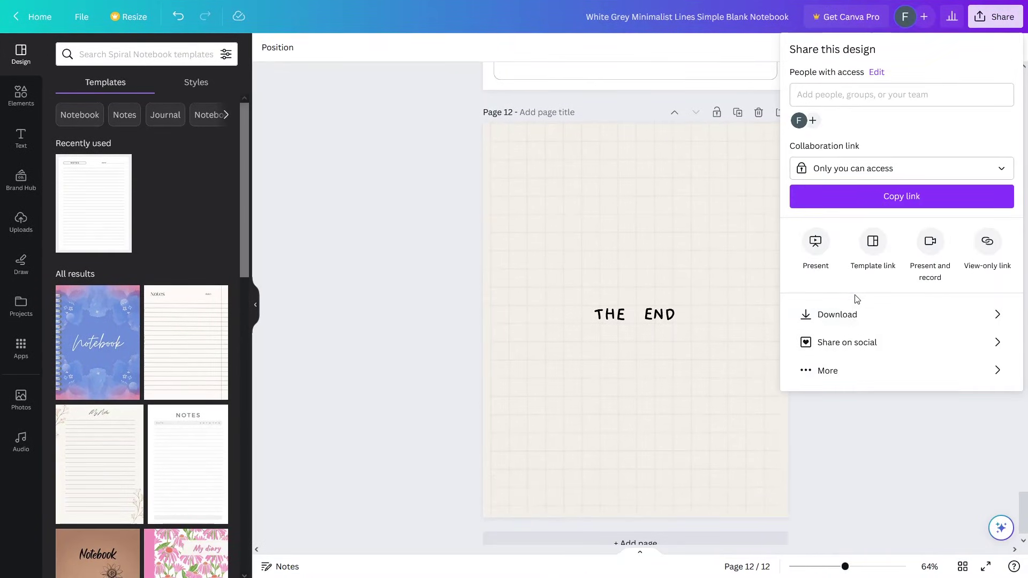
pyautogui.click(818, 255)
pyautogui.click(886, 327)
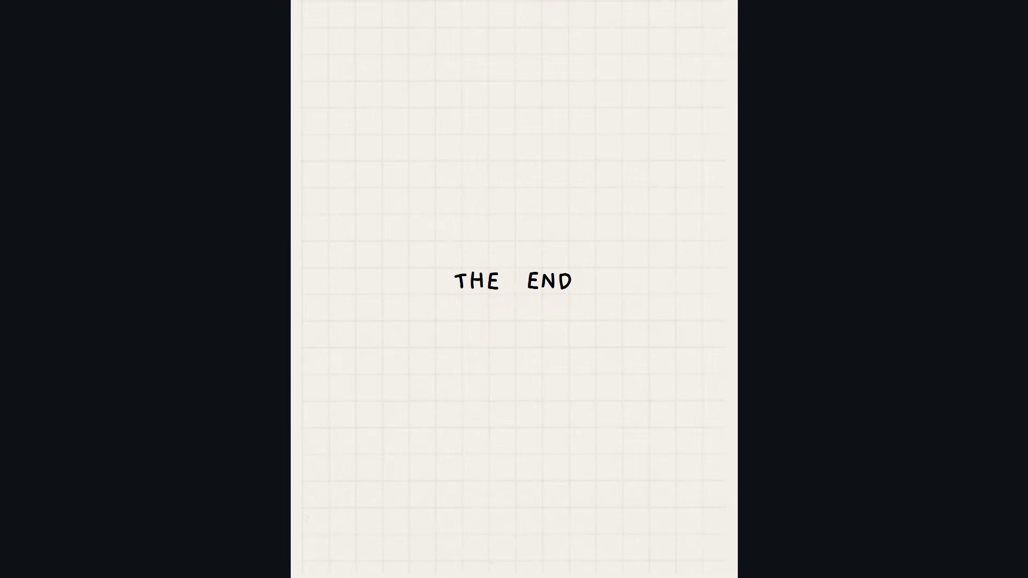
pyautogui.press('Escape')
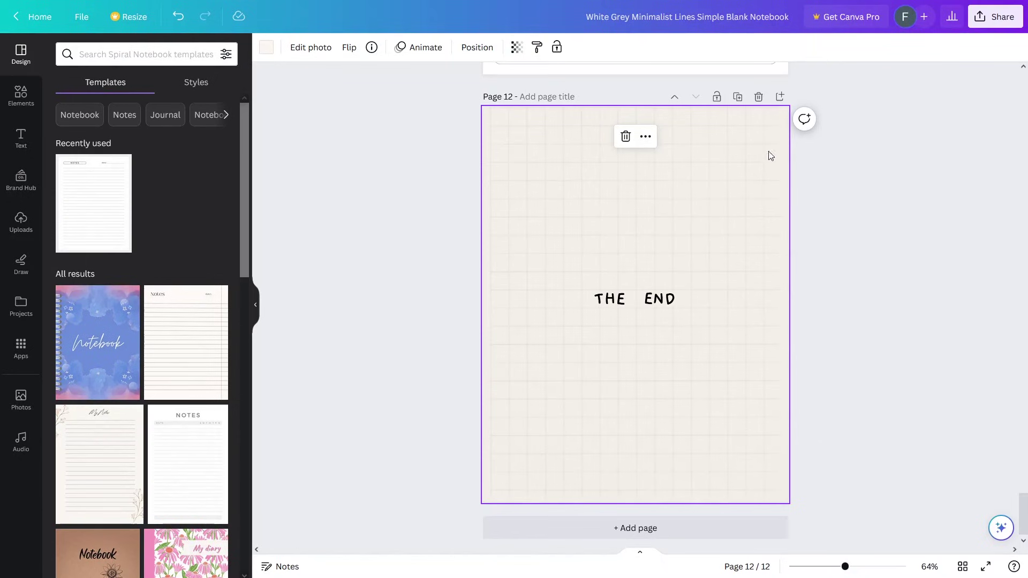
# - Delete the THE END page and the MY DAILY PLANNER first page, leaving ten notes pages
pyautogui.click(760, 99)
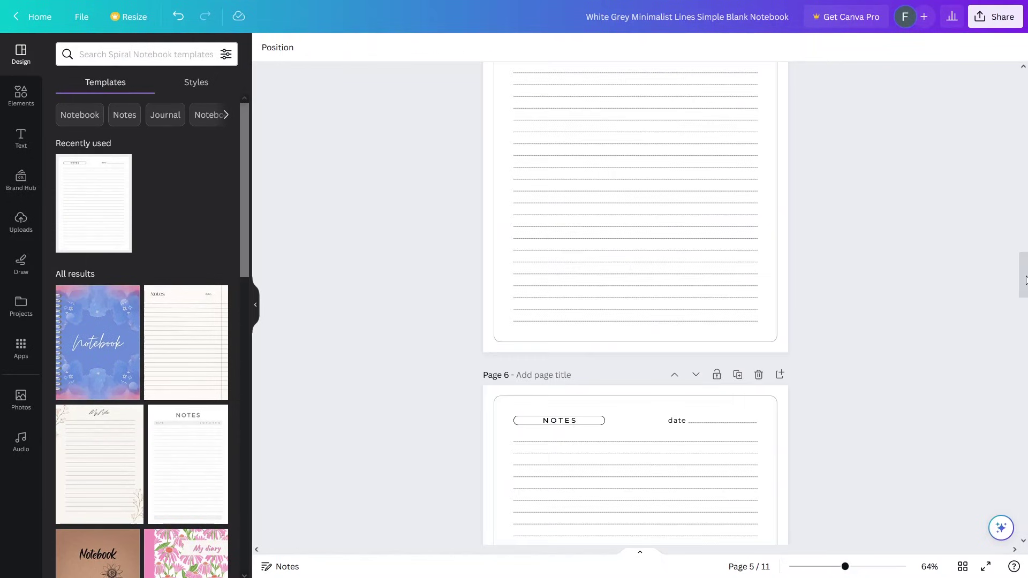
pyautogui.moveTo(1023, 280); pyautogui.dragTo(1023, 93)
pyautogui.click(730, 184)
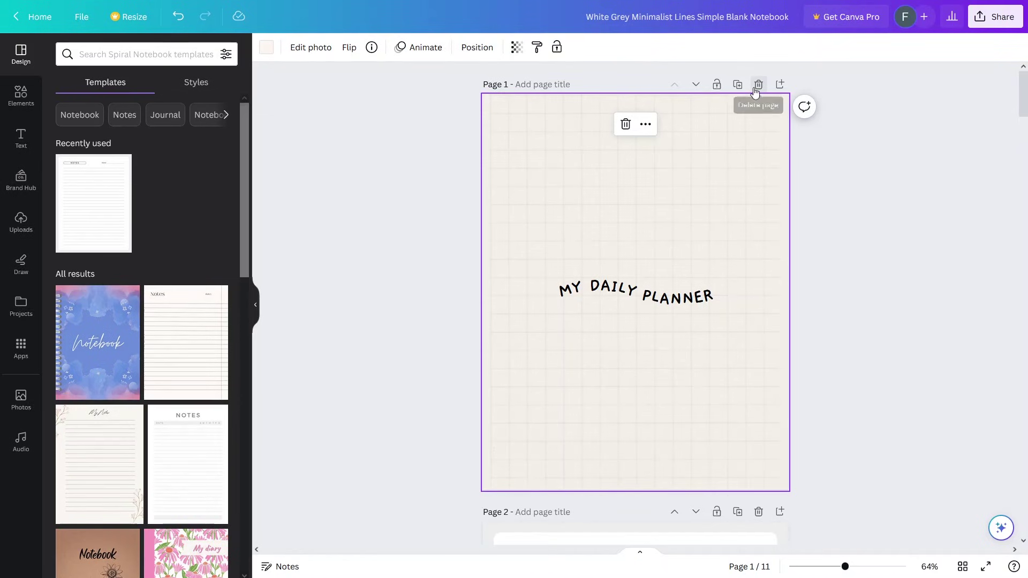
pyautogui.click(757, 86)
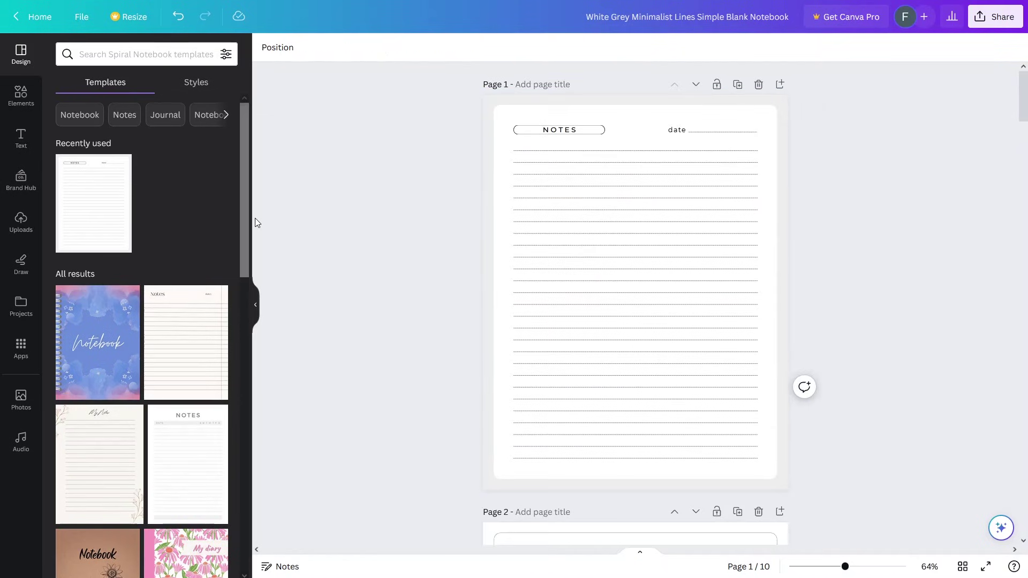
pyautogui.click(129, 58)
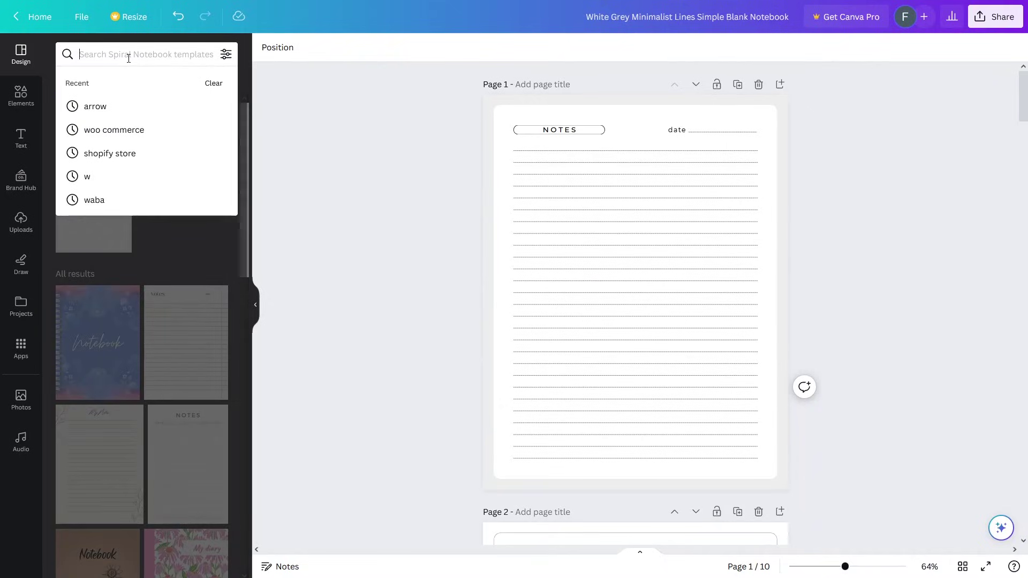
# - Search templates for 'cover pagenotebook' and add a blank page after the first NOTES page
pyautogui.write('cover page')
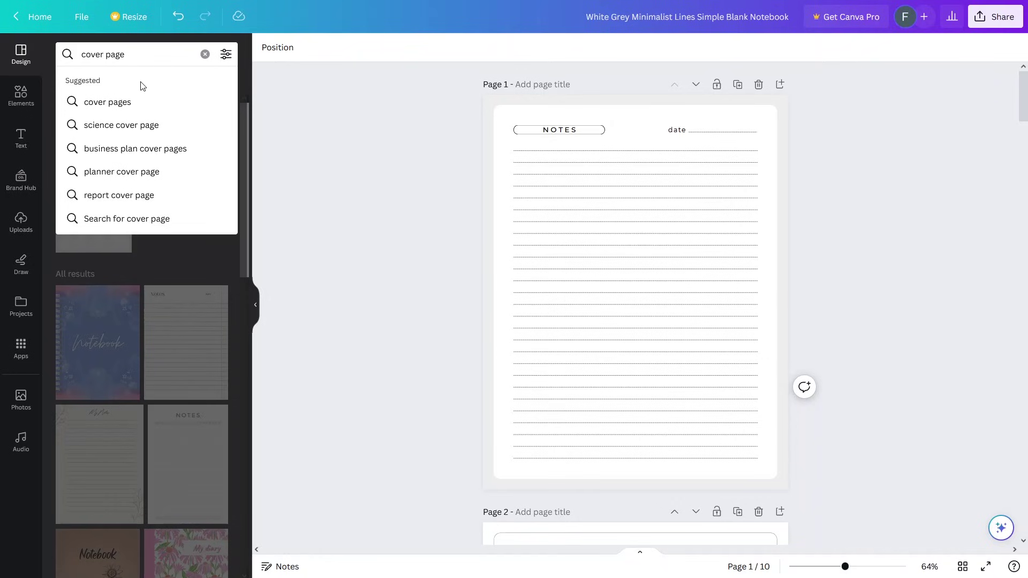
pyautogui.write('notebook')
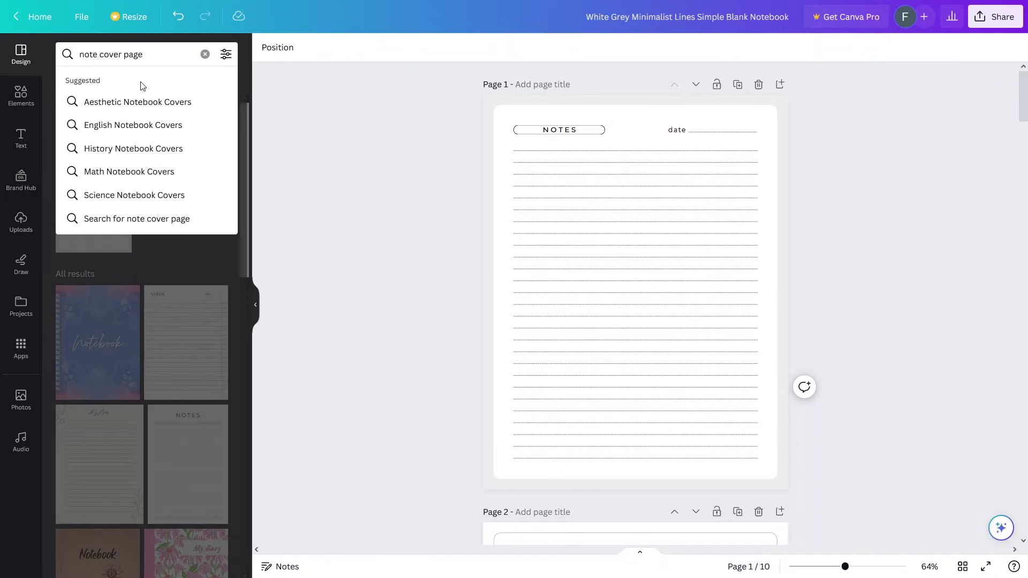
pyautogui.press('Return')
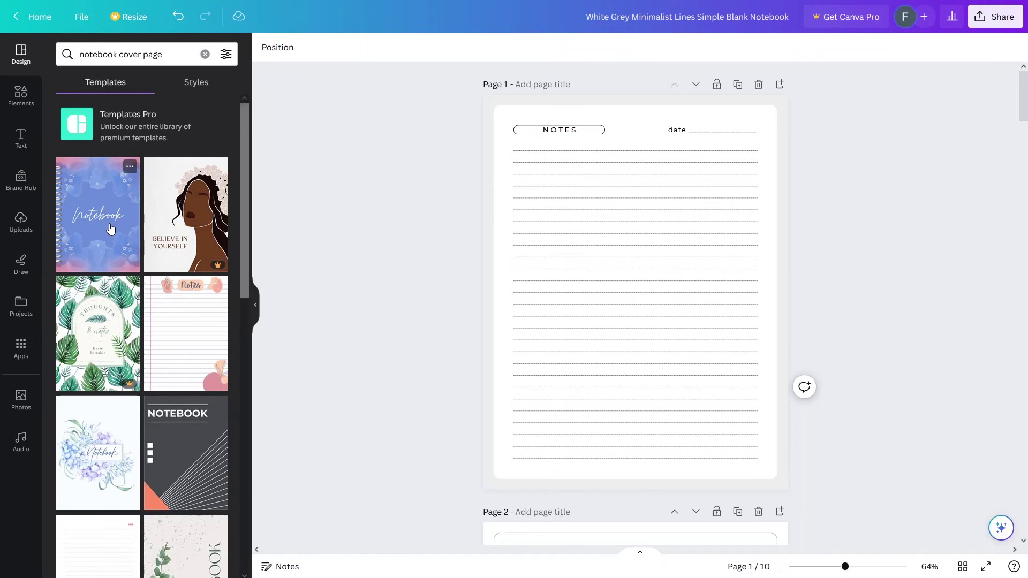
pyautogui.scroll(-8, 111, 232)
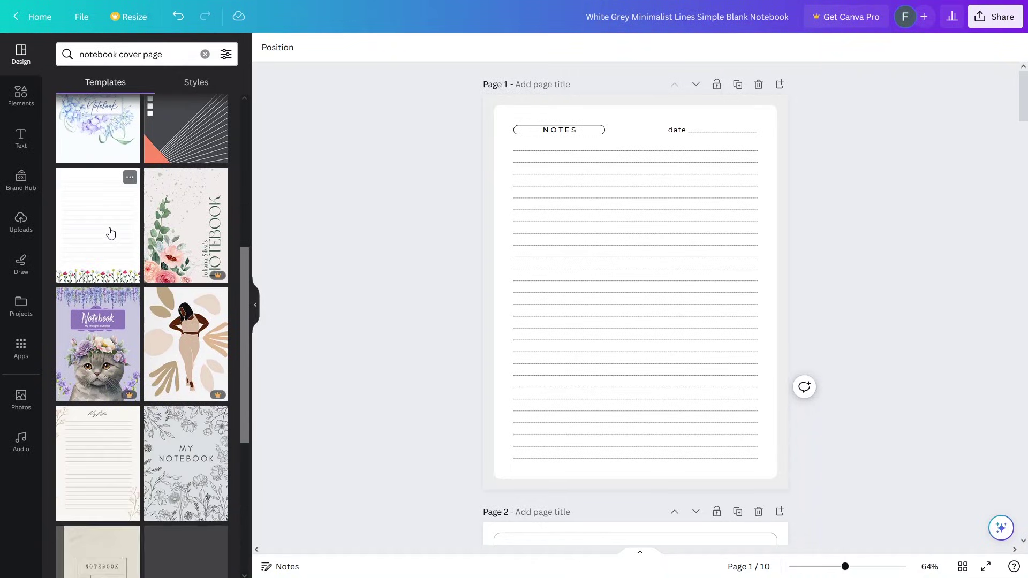
pyautogui.scroll(-5, 110, 232)
pyautogui.scroll(4, 118, 233)
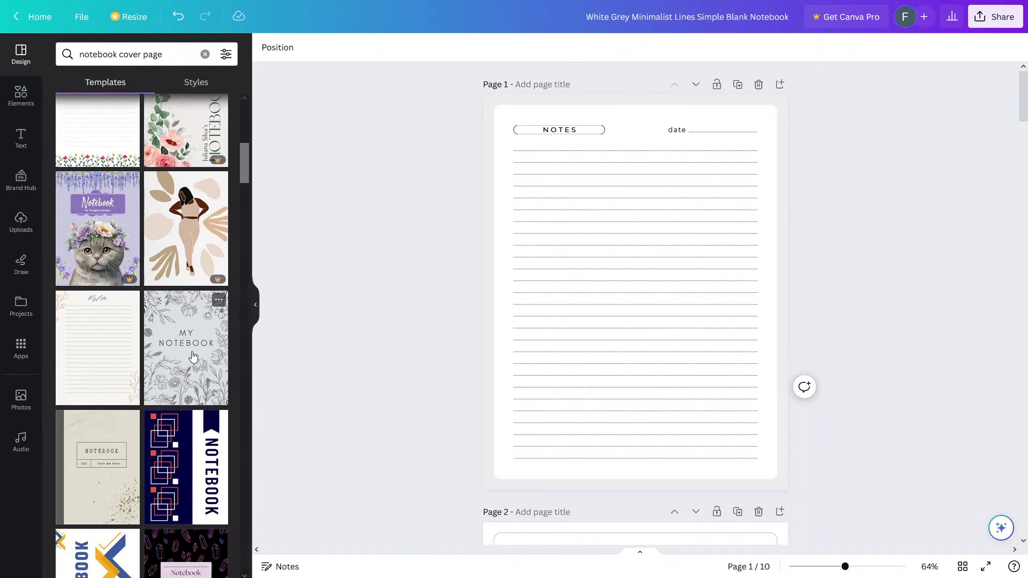
pyautogui.click(780, 84)
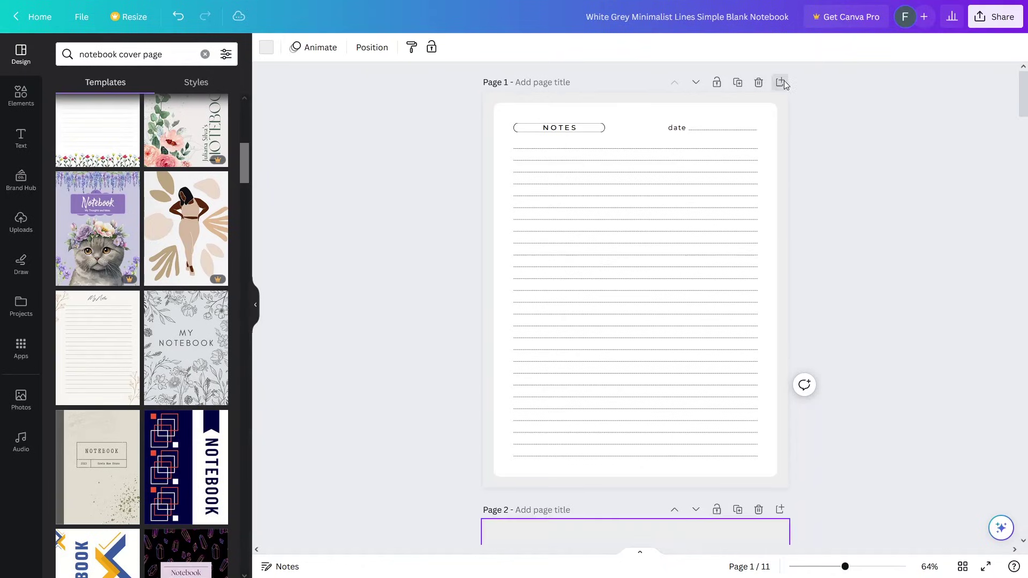
# - Move the blank page to the front and apply the floral MY NOTEBOOK cover, keeping its background
pyautogui.click(676, 86)
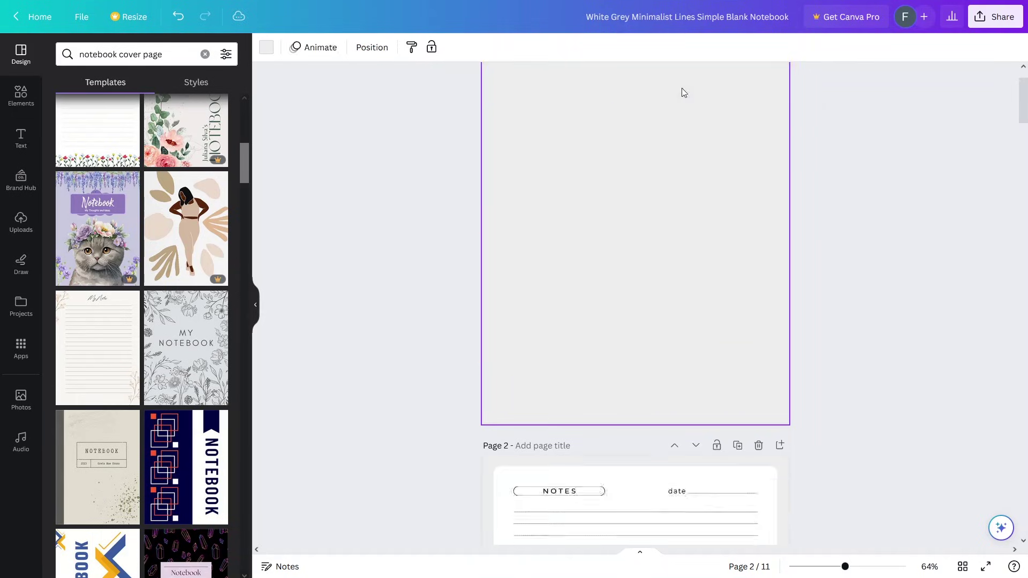
pyautogui.click(190, 366)
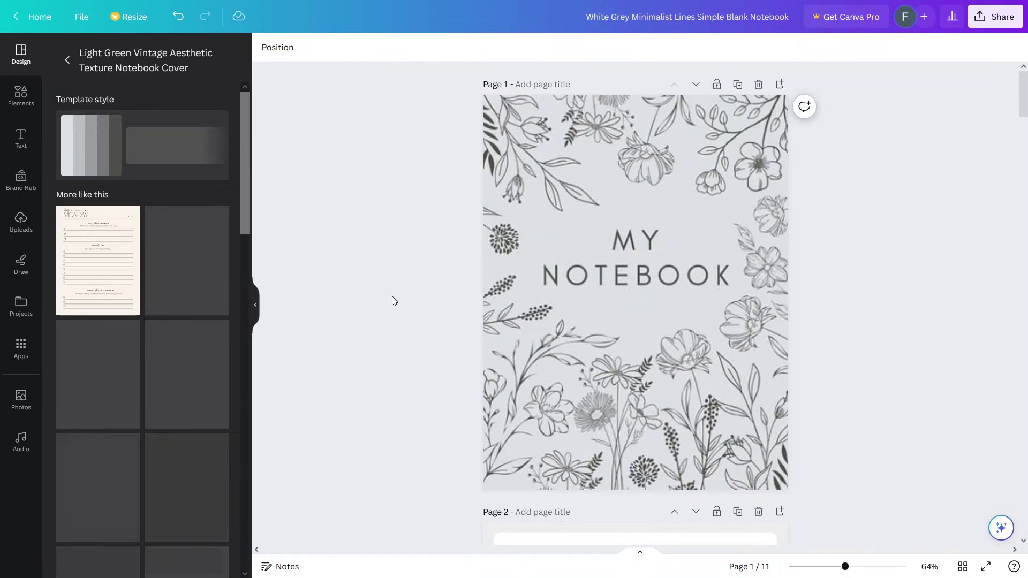
pyautogui.click(617, 305)
pyautogui.press('Delete')
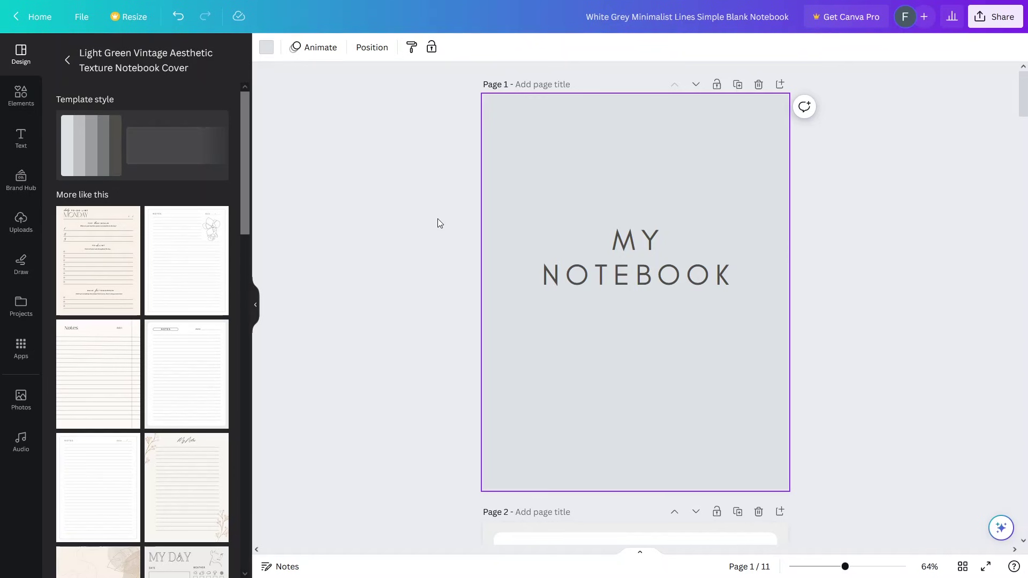
pyautogui.hotkey('ctrl', 'z')
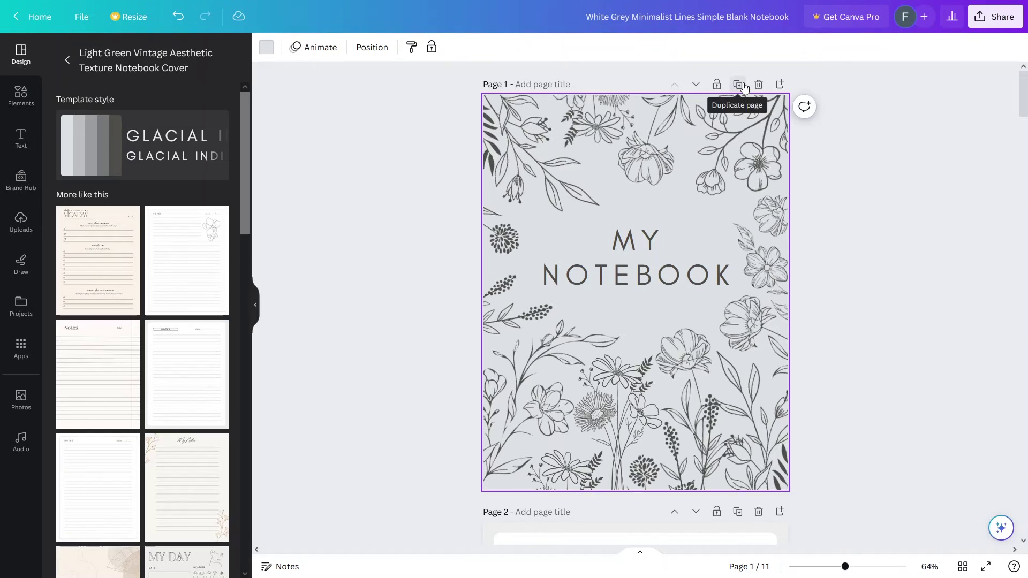
# - Duplicate the floral MY NOTEBOOK cover and drag the copy to the end as page 12
pyautogui.click(743, 86)
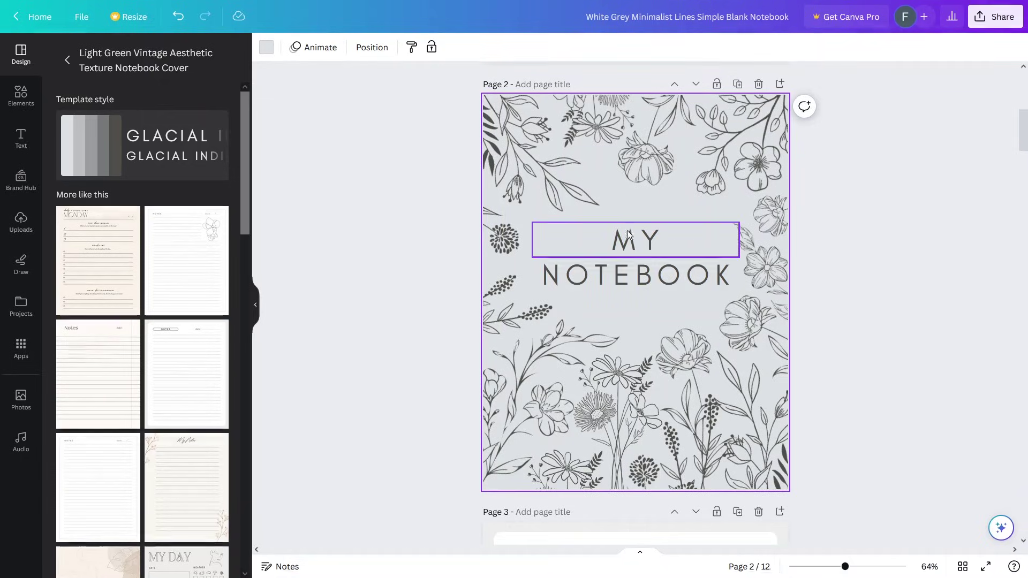
pyautogui.click(963, 566)
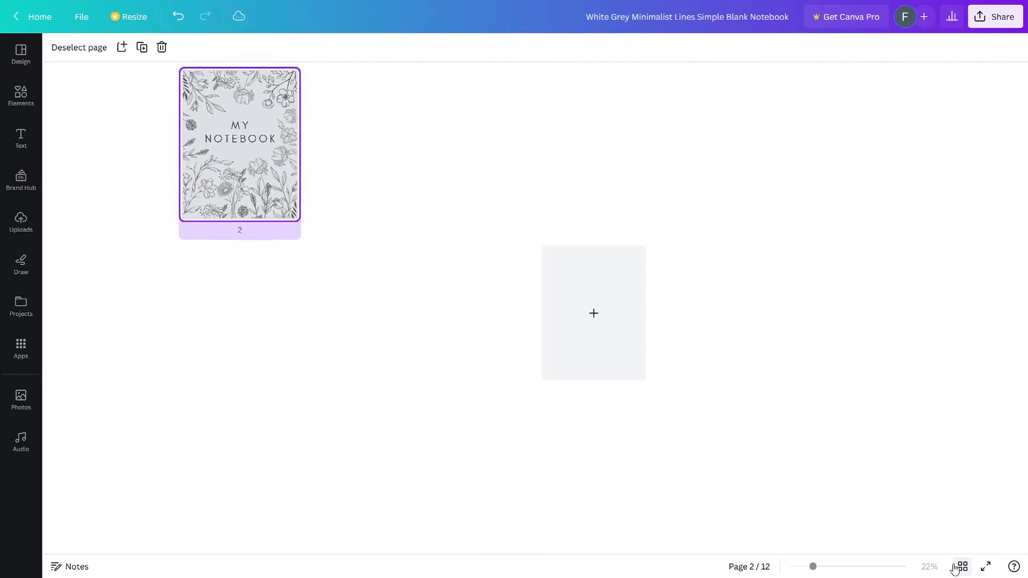
pyautogui.moveTo(273, 167); pyautogui.dragTo(616, 337)
pyautogui.click(963, 566)
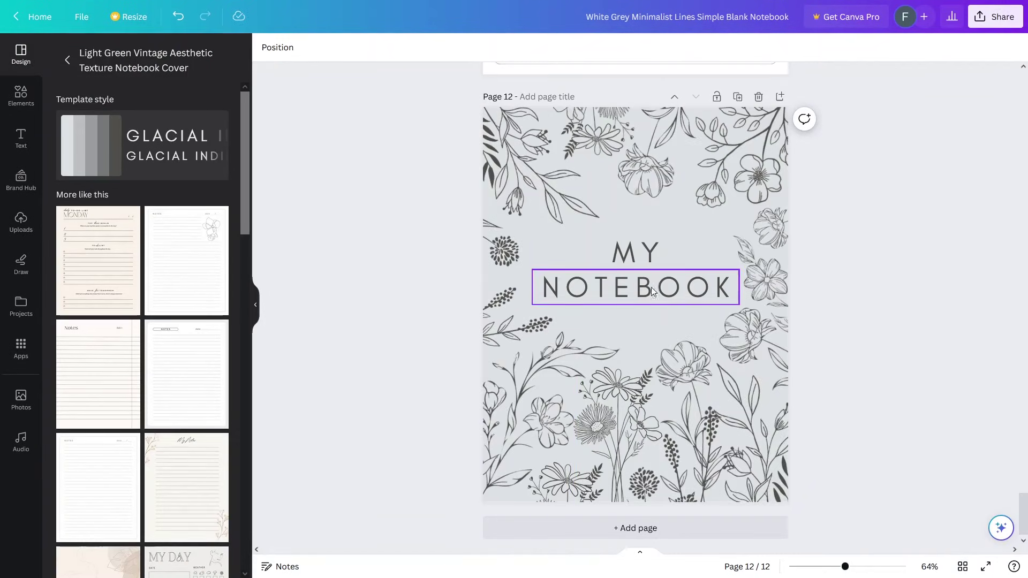
pyautogui.hotkey('ctrl', 'z')
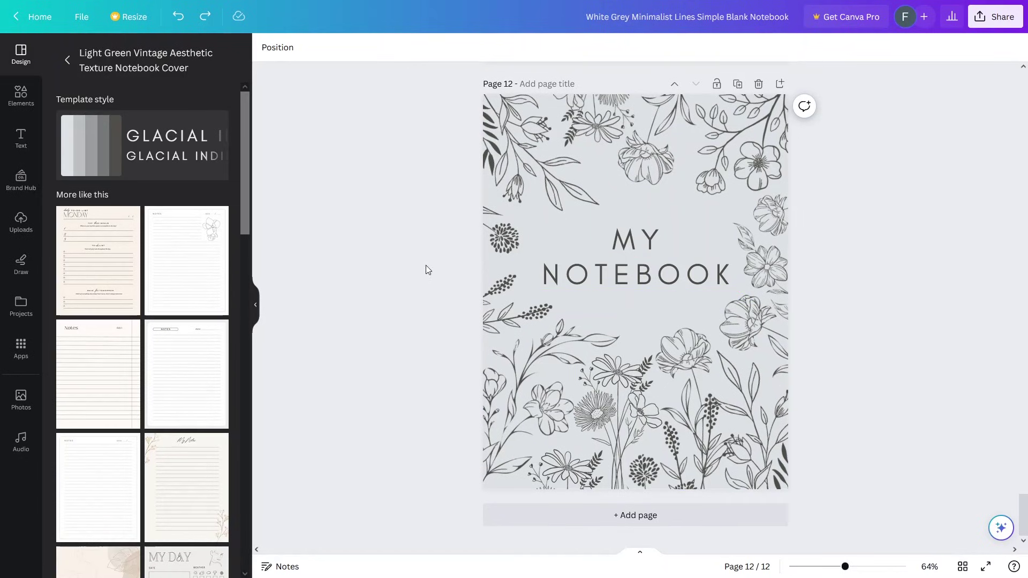
# - Replace 'MY' with FAREWELL and 'NOTEBOOK' with BROTHER in the back page title
pyautogui.doubleClick(634, 246)
pyautogui.write('FAREWELL')
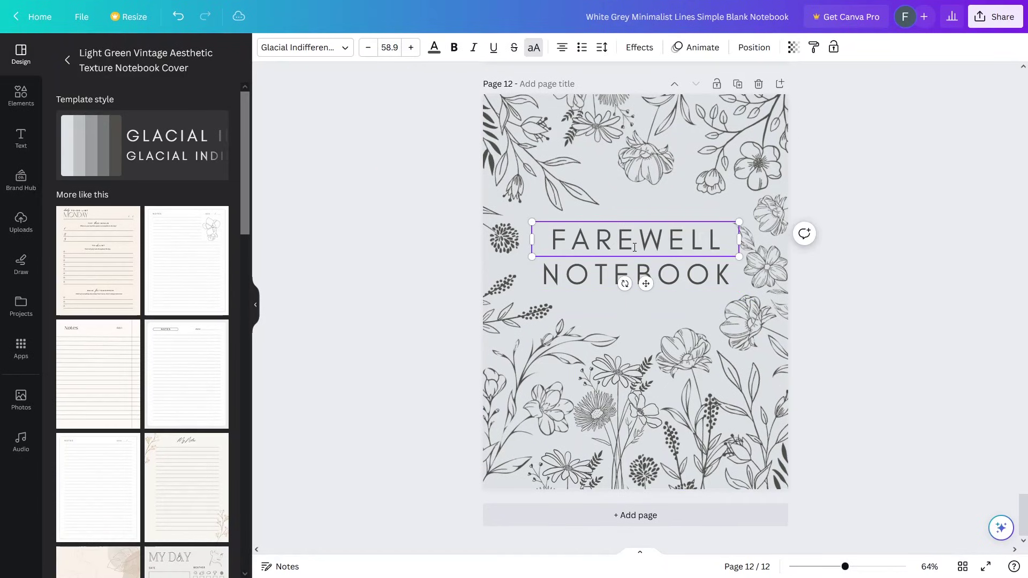
pyautogui.doubleClick(606, 271)
pyautogui.write('BROTHER')
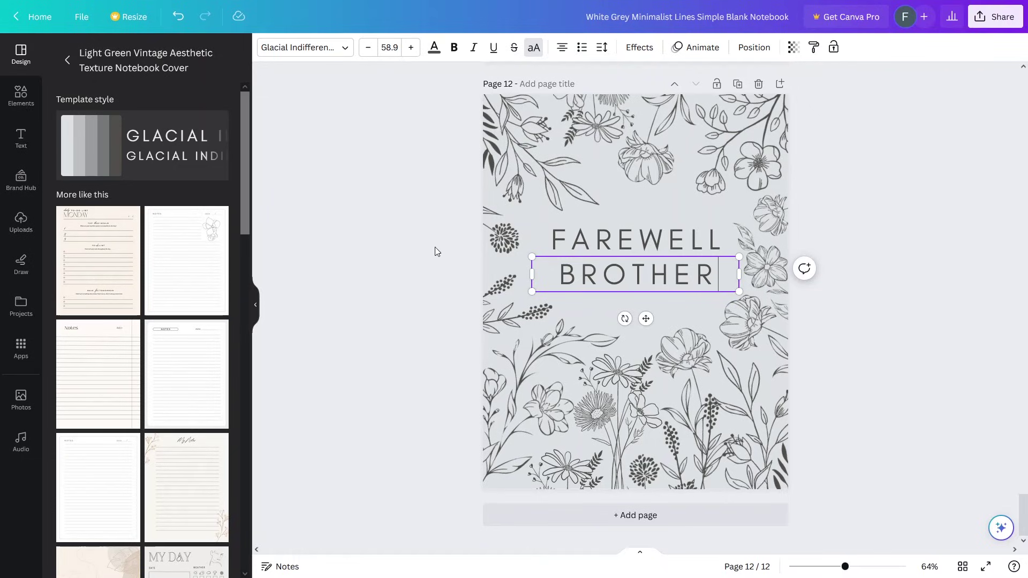
pyautogui.click(671, 203)
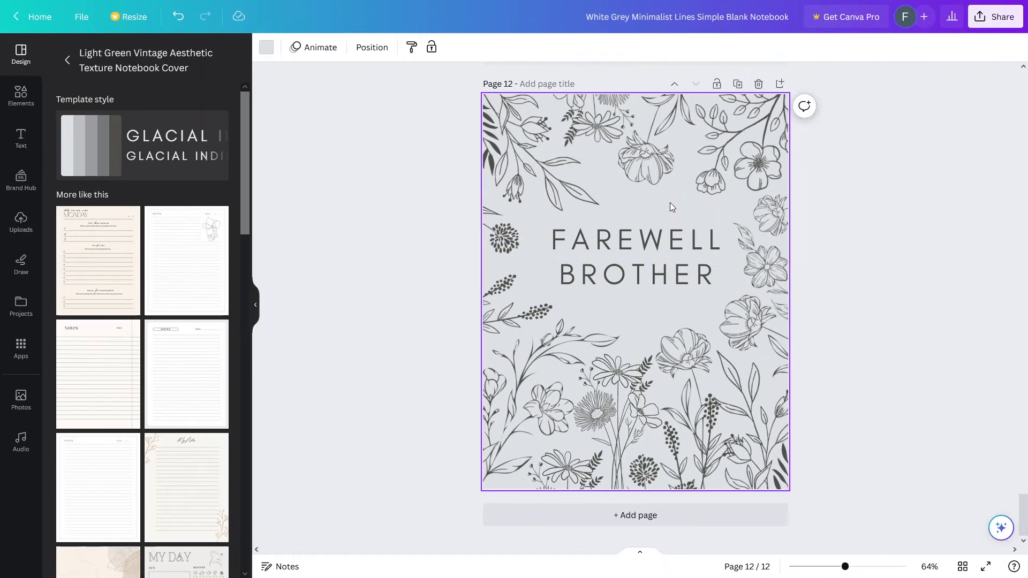
# - Check the cover's background colour hex, #DDE1E4
pyautogui.click(266, 47)
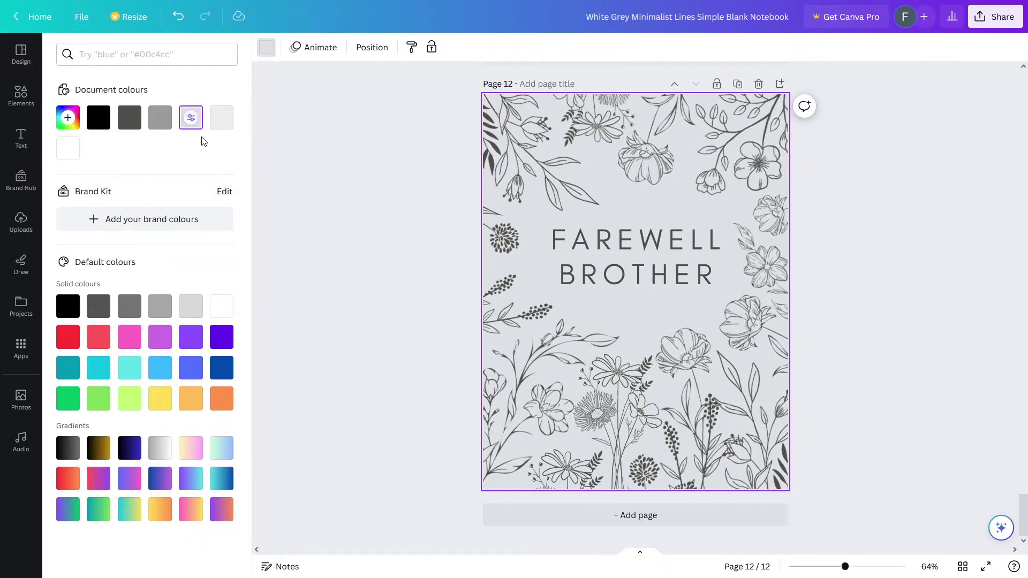
pyautogui.click(68, 117)
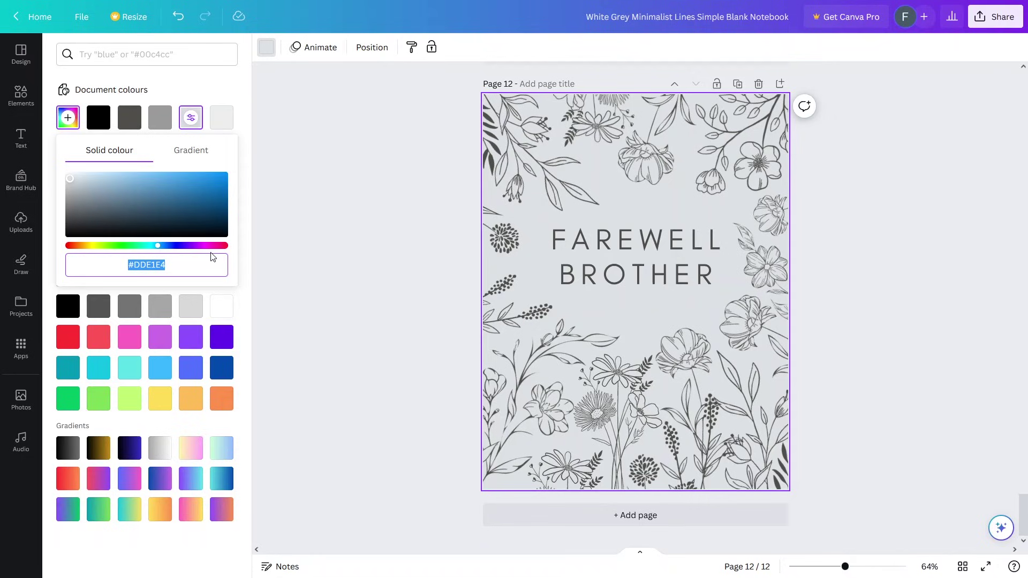
pyautogui.scroll(10, 308, 267)
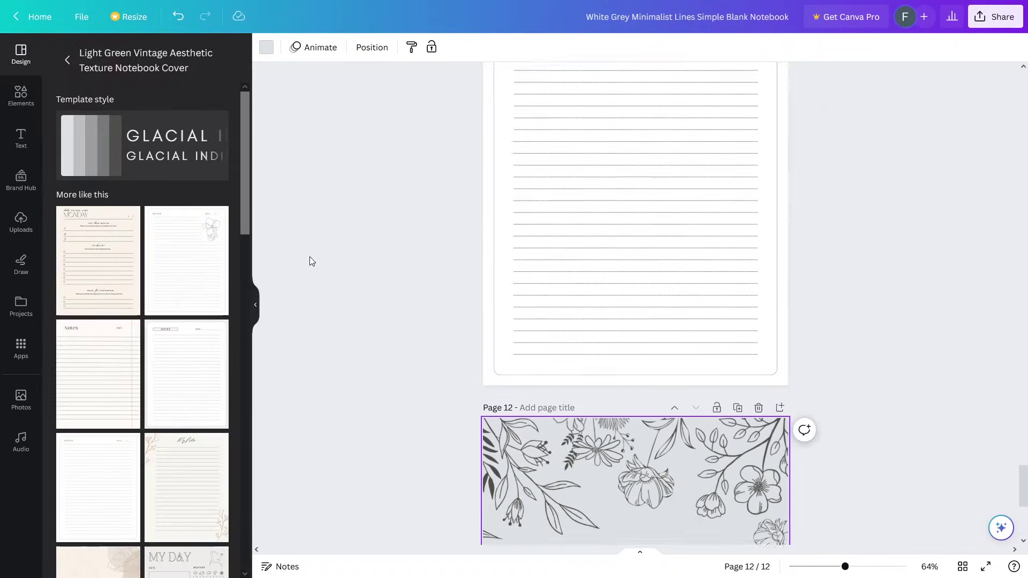
# - Apply the light grey #DDE1E4 background to notes page 11
pyautogui.click(486, 293)
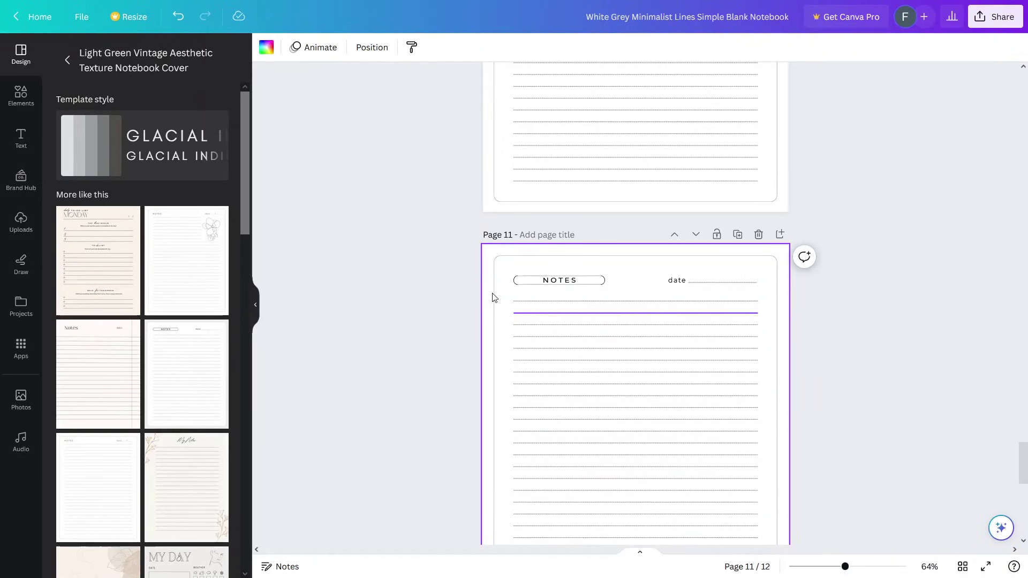
pyautogui.click(266, 47)
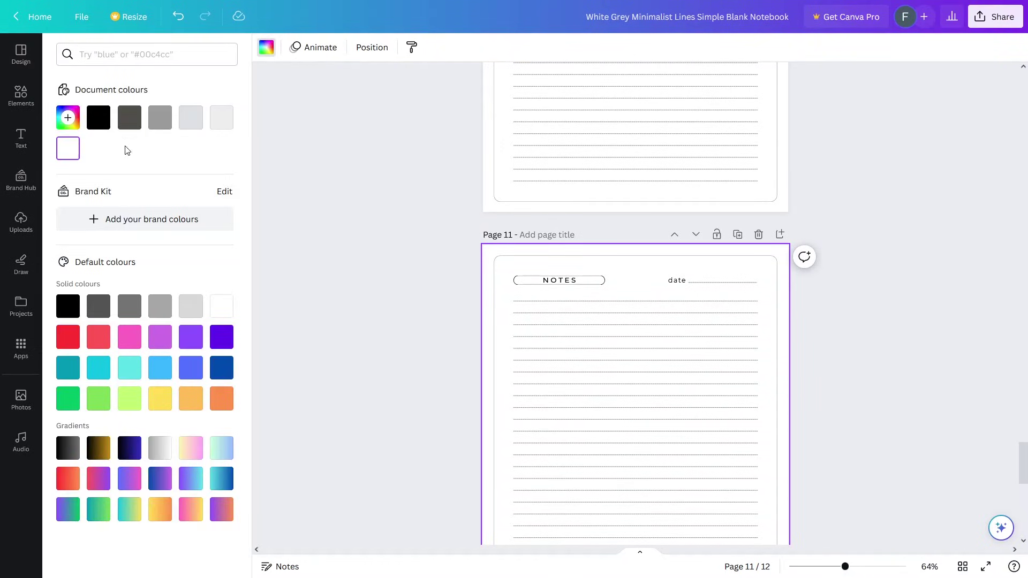
pyautogui.click(68, 117)
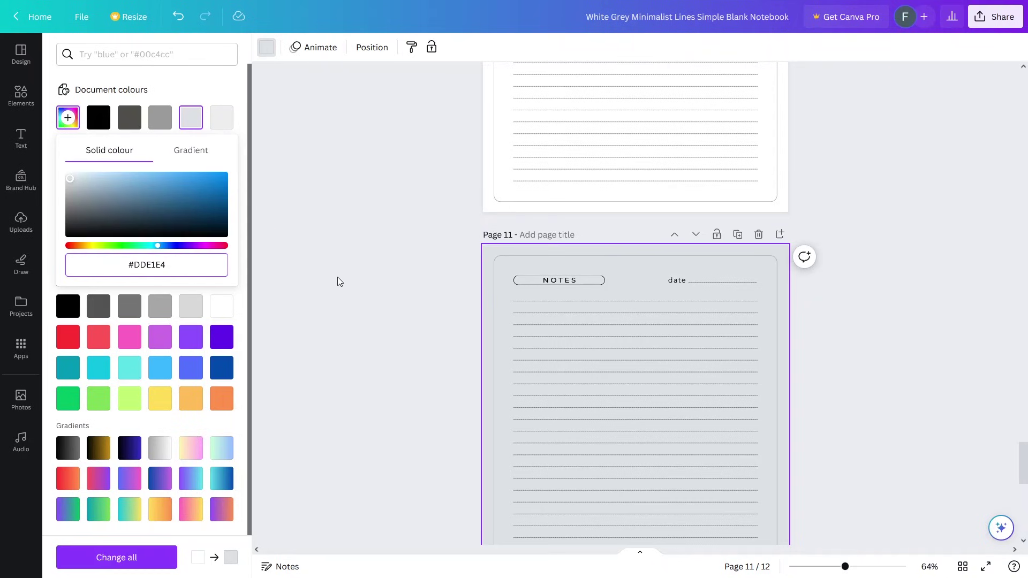
pyautogui.click(337, 277)
pyautogui.press('Tab')
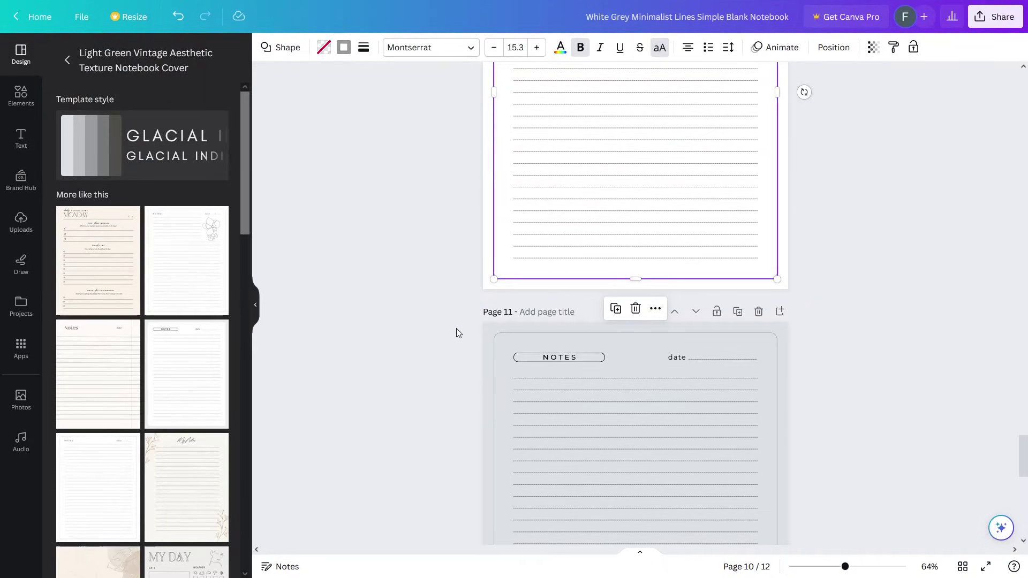
pyautogui.scroll(-2, 457, 329)
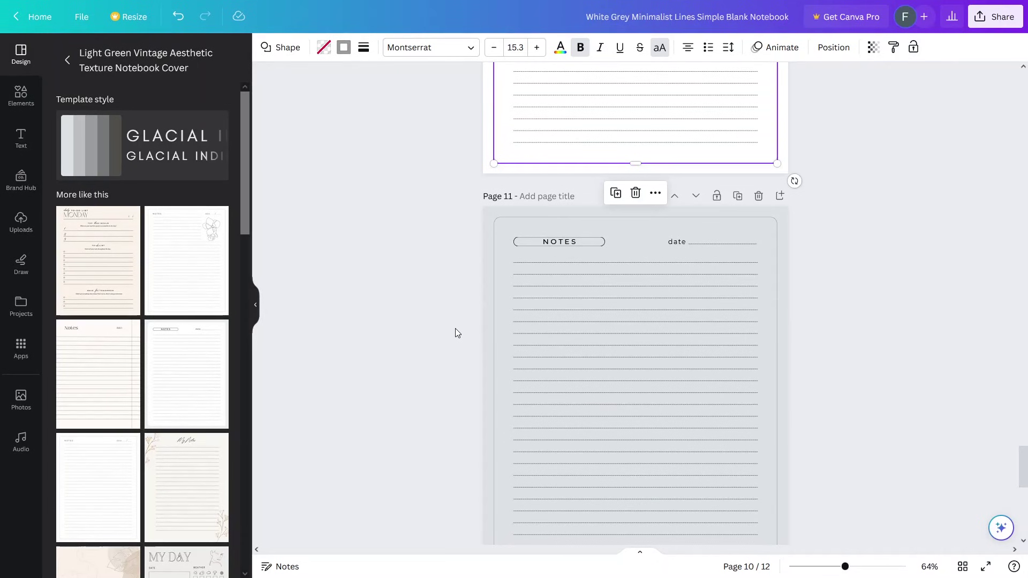
pyautogui.hotkey('ctrl', 'z')
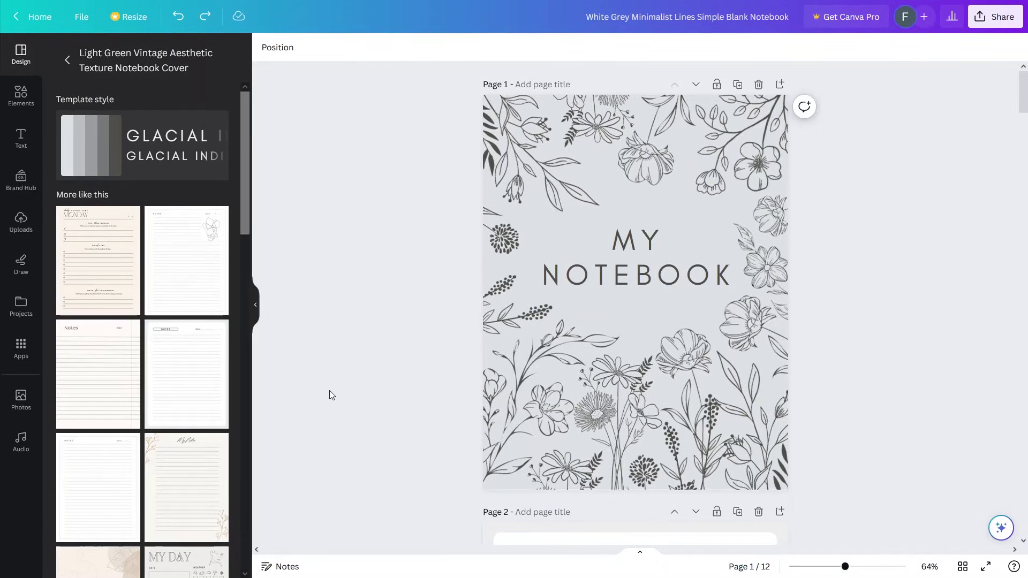
pyautogui.scroll(-1, 330, 390)
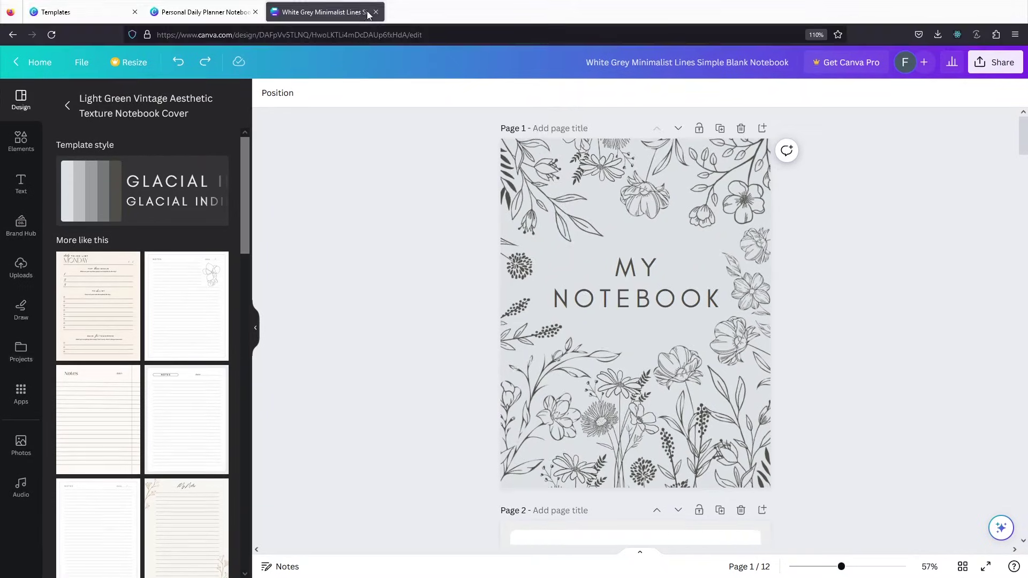
# - Close the notebook, search 'kid notebook cover' and open the Colorful Playful Santa Claus template
pyautogui.click(376, 12)
pyautogui.click(65, 155)
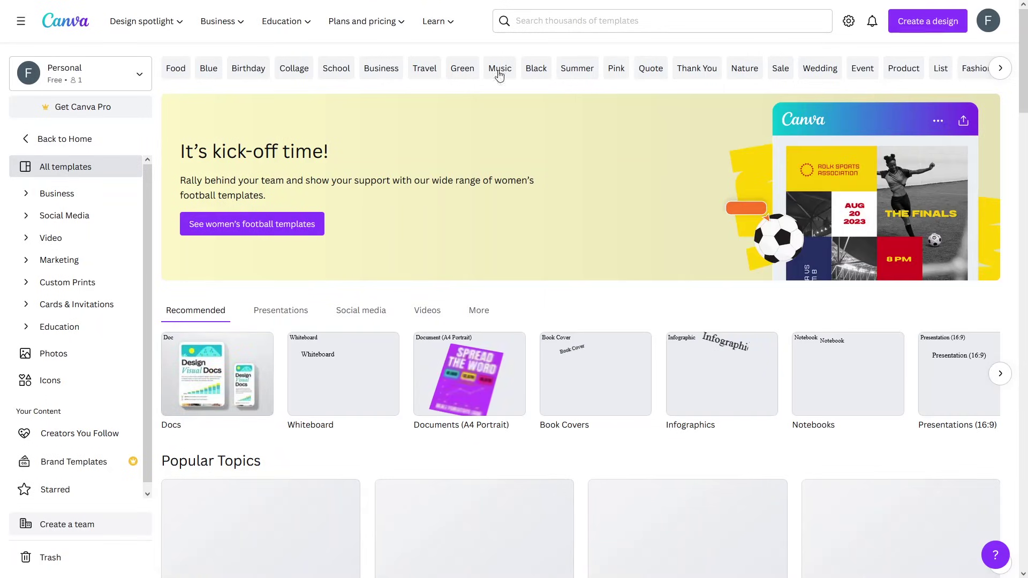
pyautogui.click(558, 14)
pyautogui.write('kid notebook')
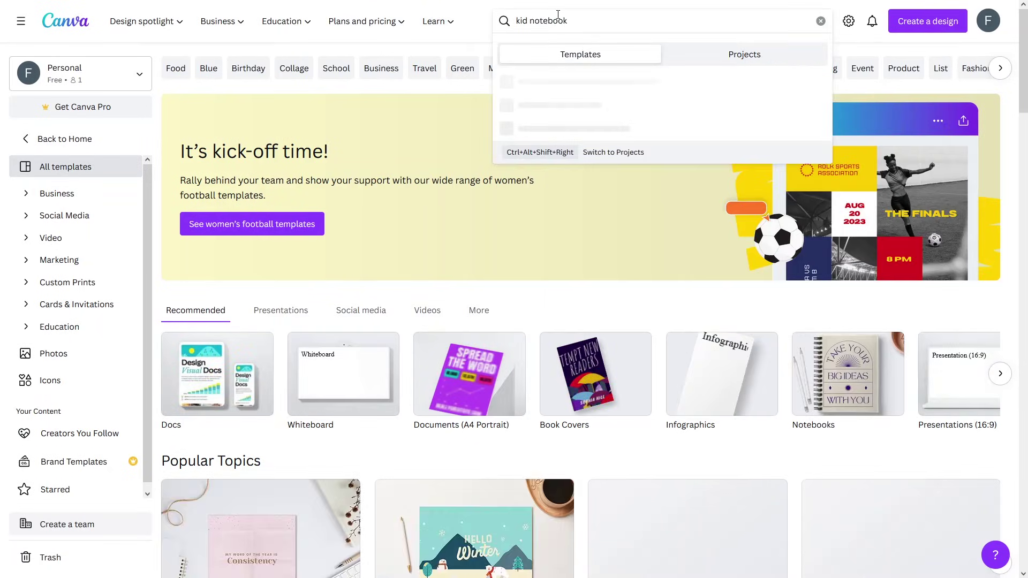
pyautogui.write(' cover')
pyautogui.press('Return')
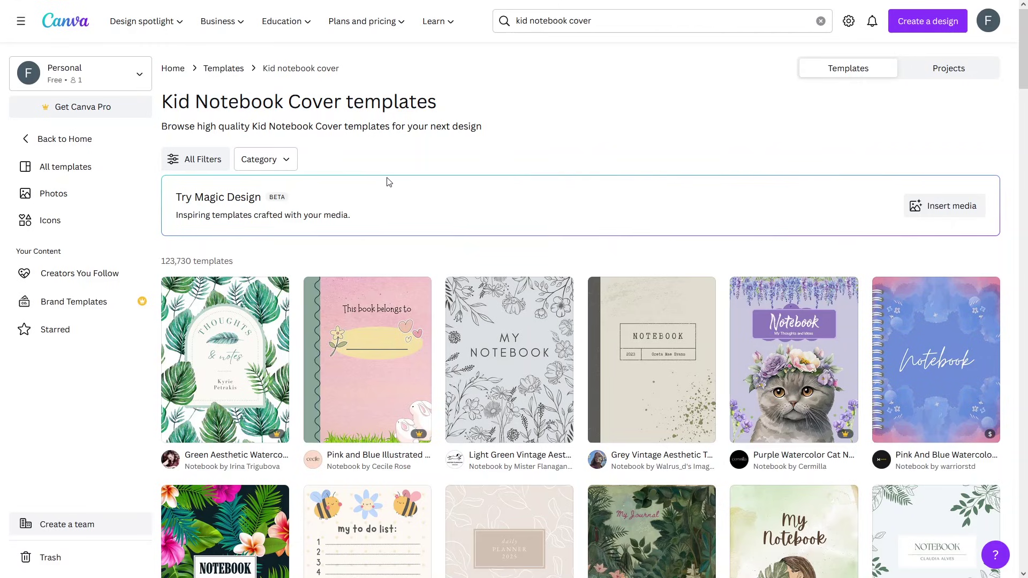
pyautogui.scroll(-8, 389, 182)
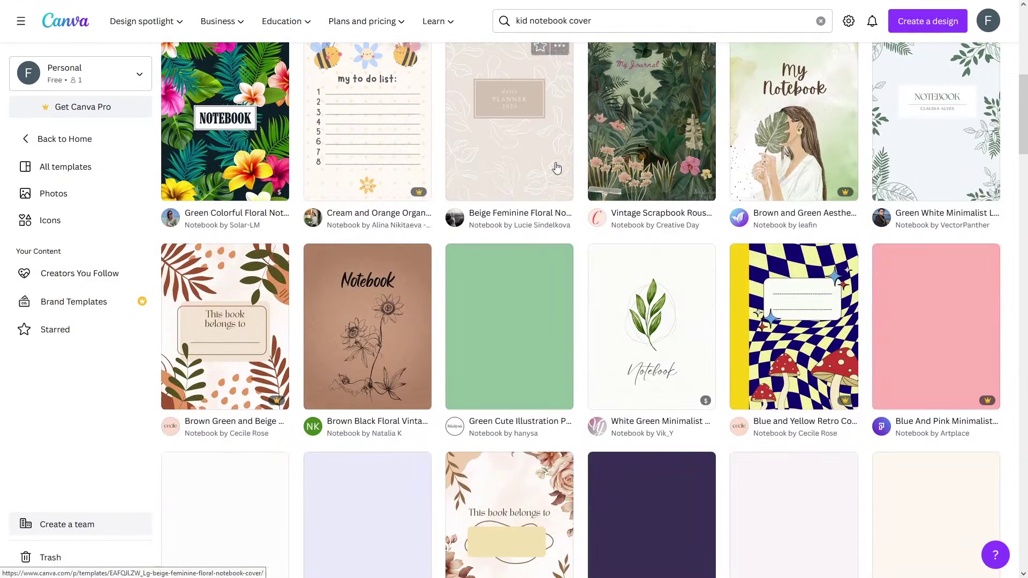
pyautogui.scroll(-10, 429, 200)
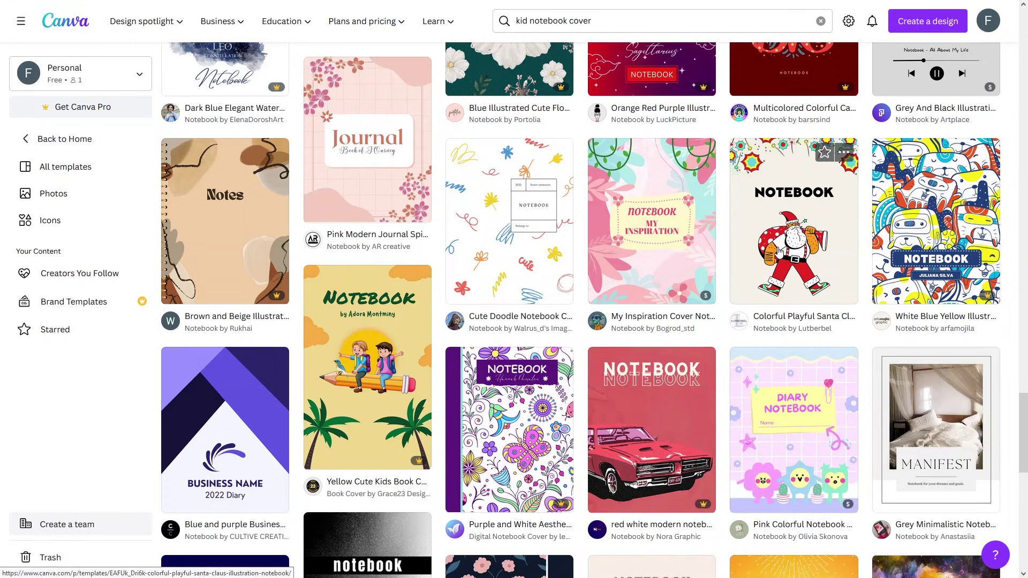
pyautogui.click(780, 253)
# - Start a design from the Santa template and change the NOTEBOOK title to bold MY DREAMS
pyautogui.click(726, 151)
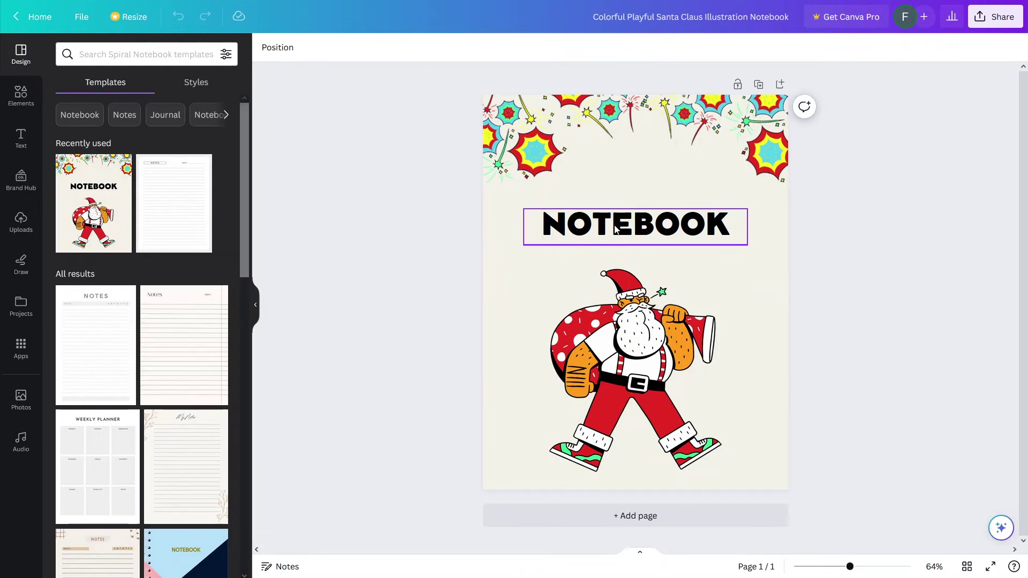
pyautogui.click(631, 235)
pyautogui.click(631, 232)
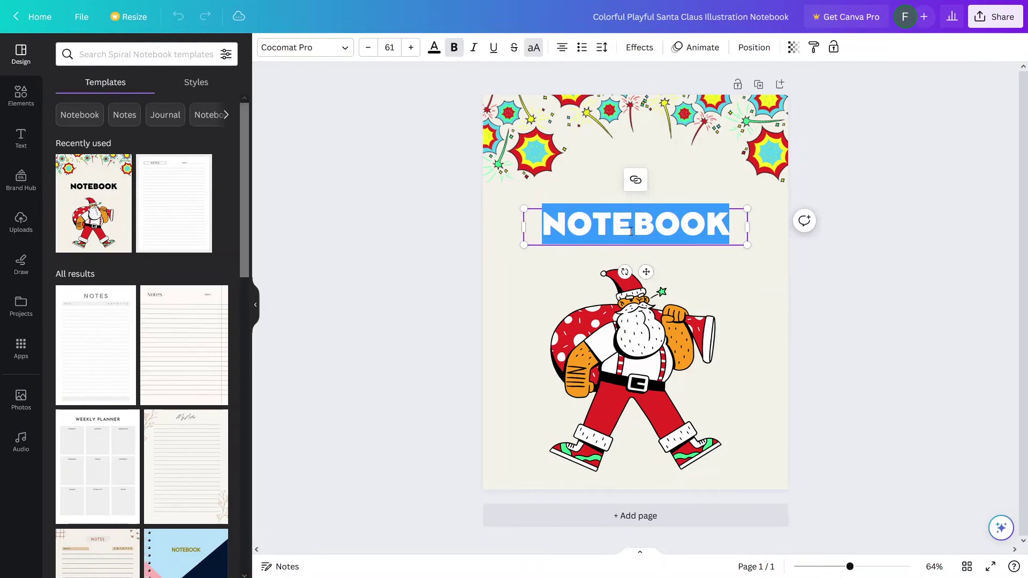
pyautogui.write('MY DREAMS')
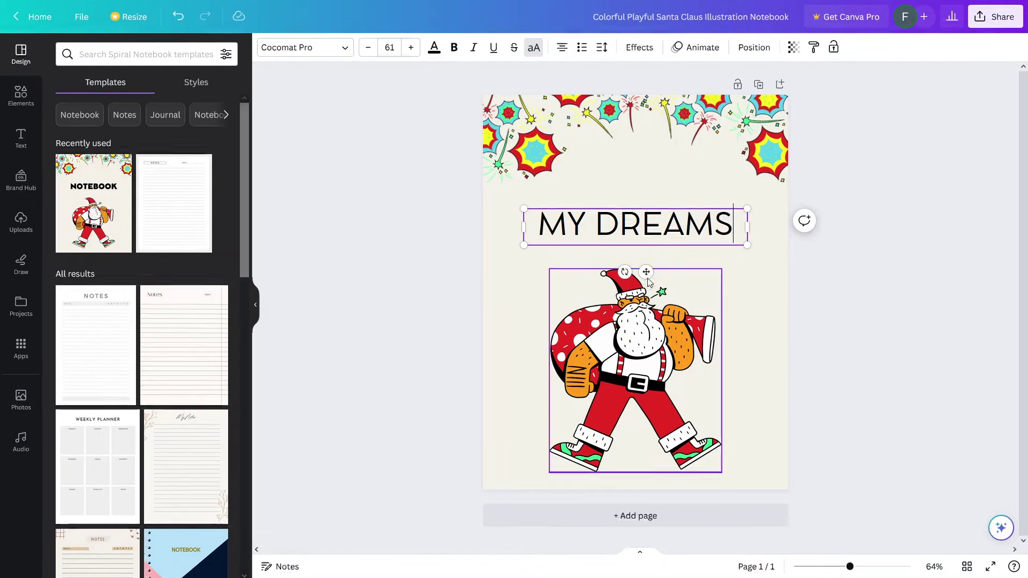
pyautogui.hotkey('ctrl', 'b')
pyautogui.moveTo(732, 222); pyautogui.dragTo(516, 221)
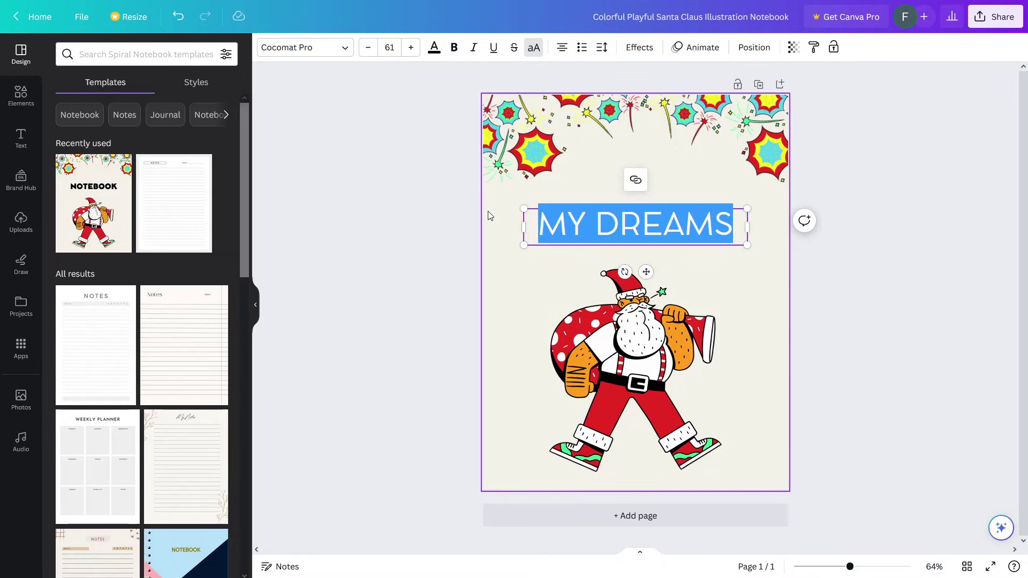
pyautogui.click(449, 221)
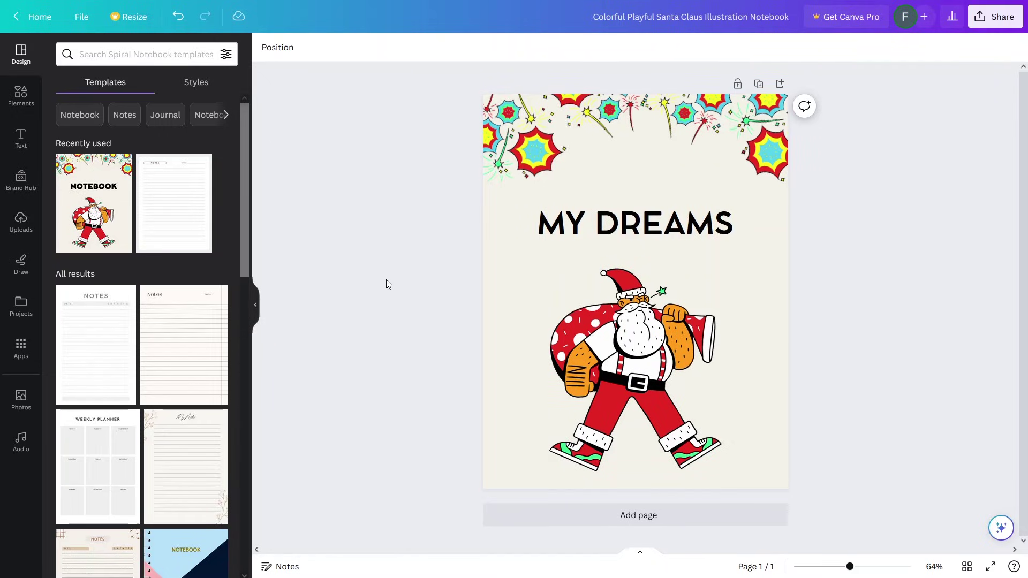
pyautogui.scroll(-3, 188, 325)
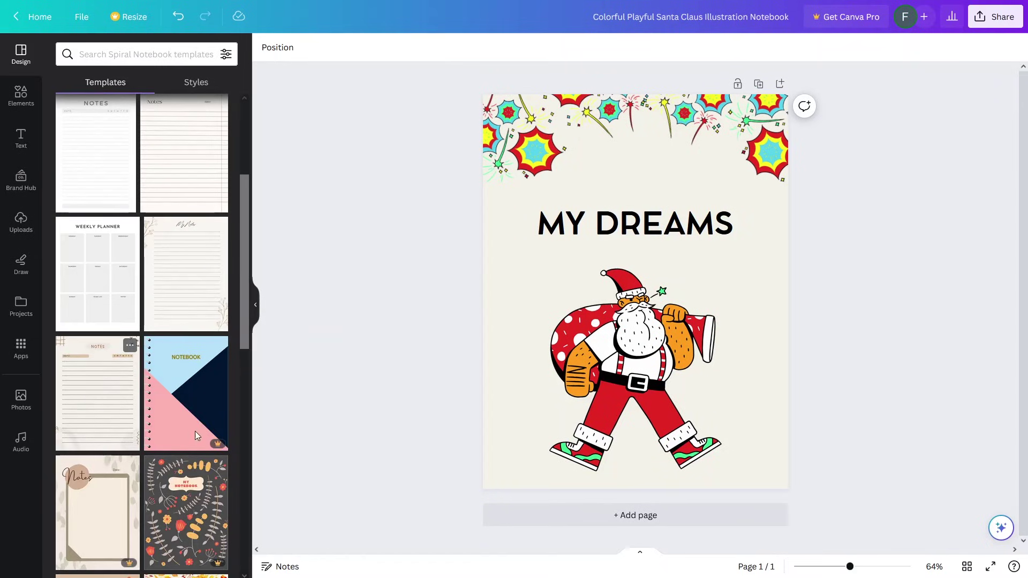
# - Add a second page with the lined Notes template, extending the notebook to seven pages
pyautogui.click(611, 517)
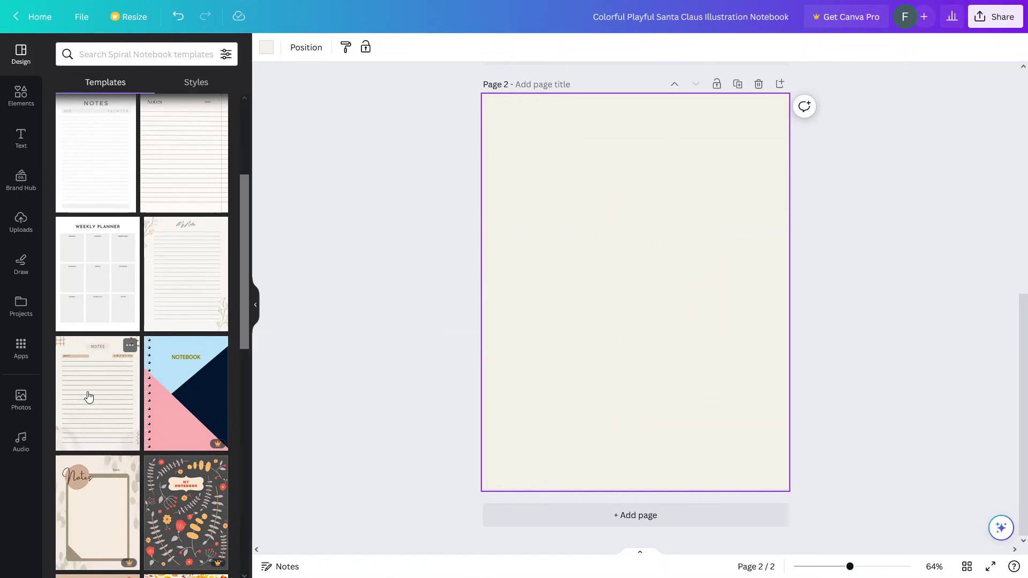
pyautogui.click(88, 396)
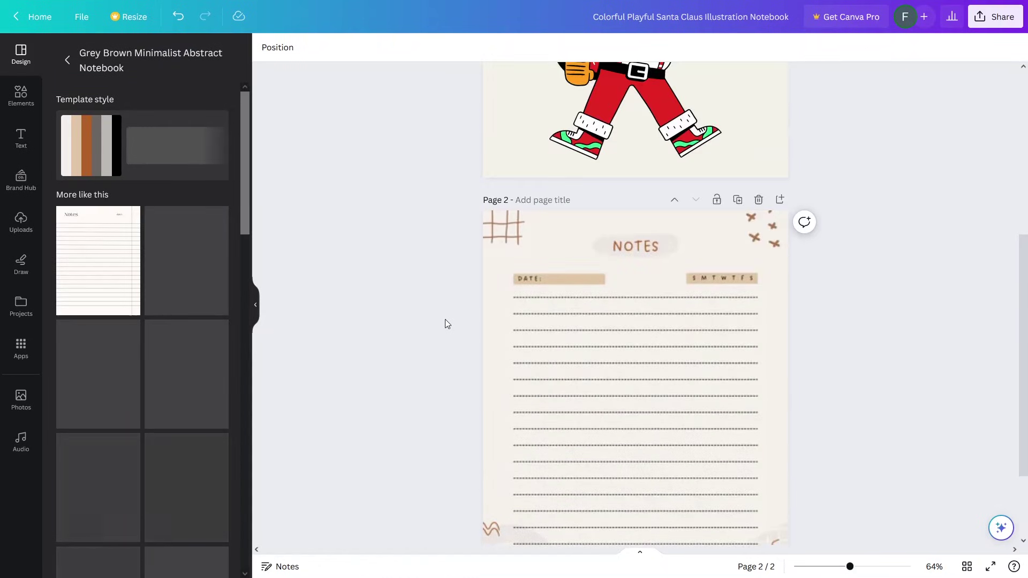
pyautogui.scroll(3, 445, 319)
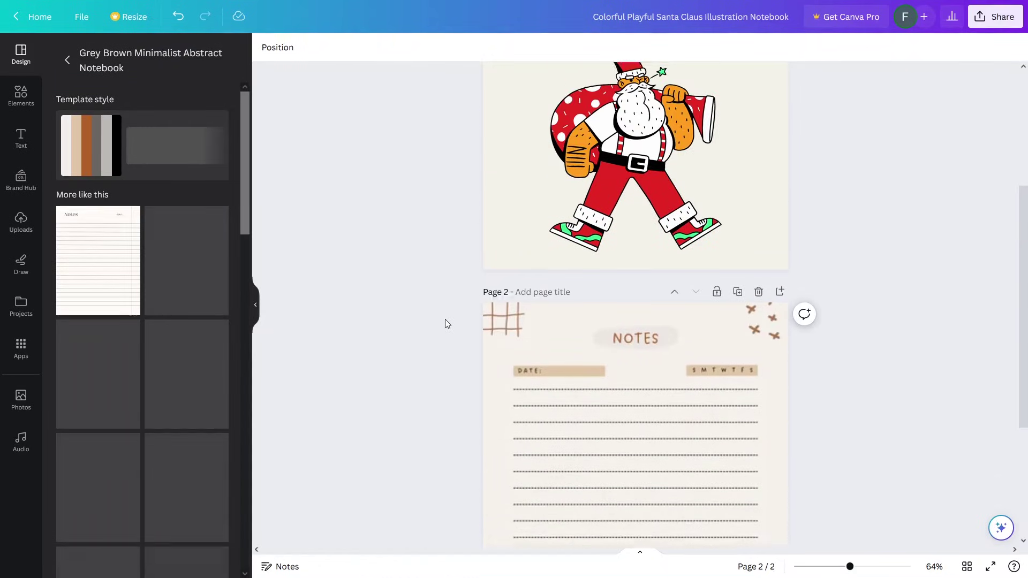
pyautogui.click(552, 343)
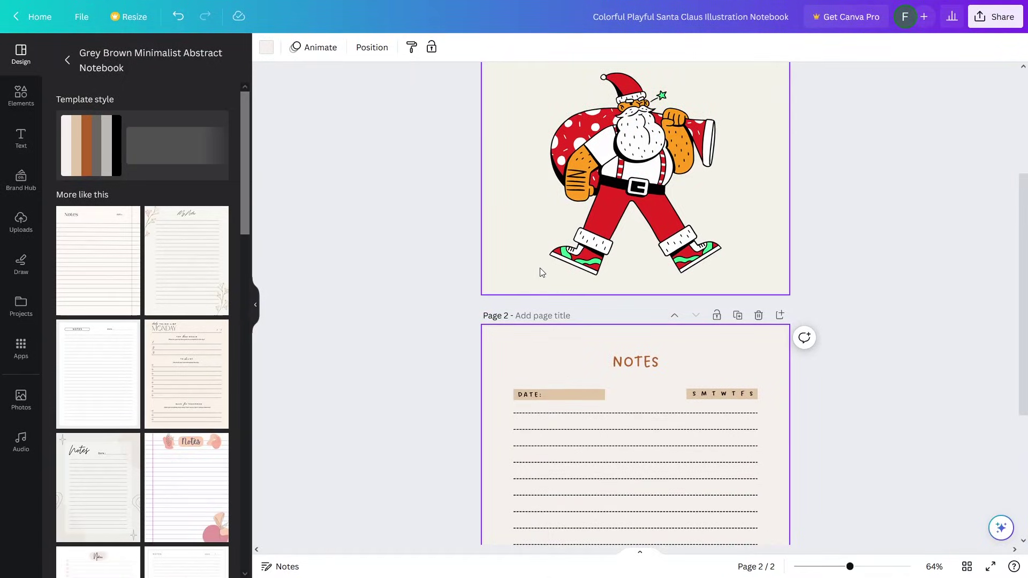
pyautogui.scroll(-6, 540, 292)
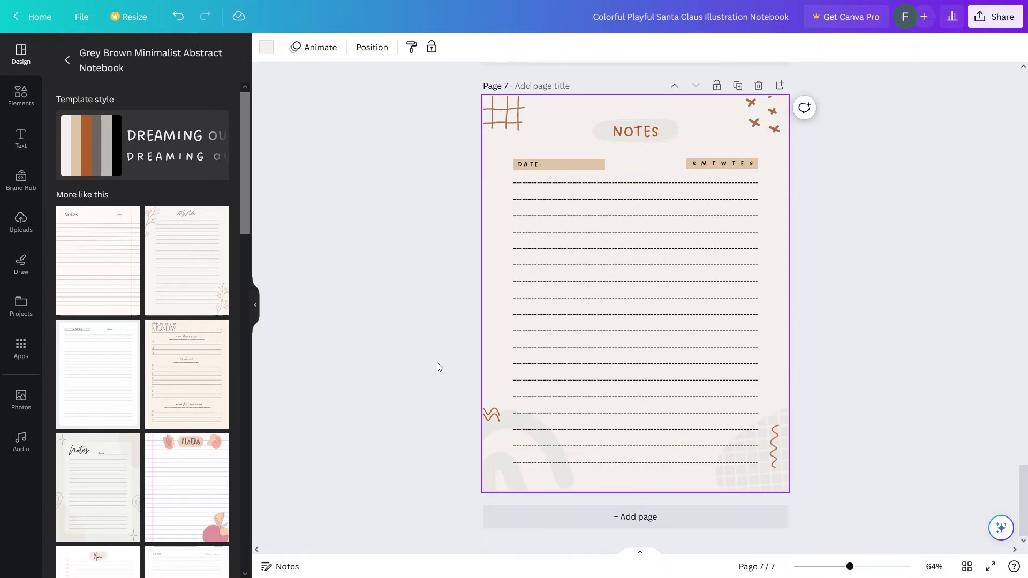
pyautogui.scroll(15, 437, 362)
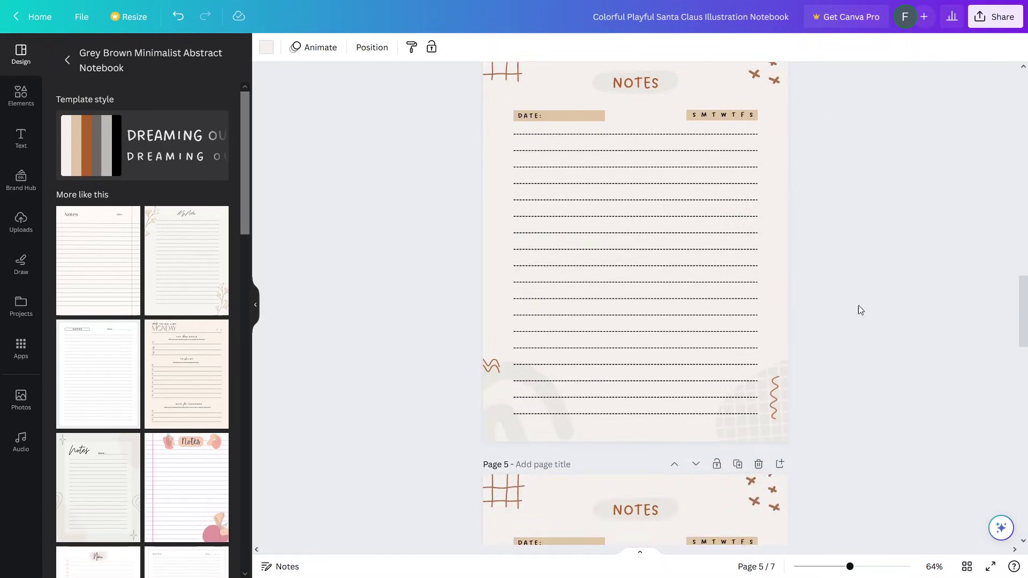
pyautogui.scroll(20, 859, 310)
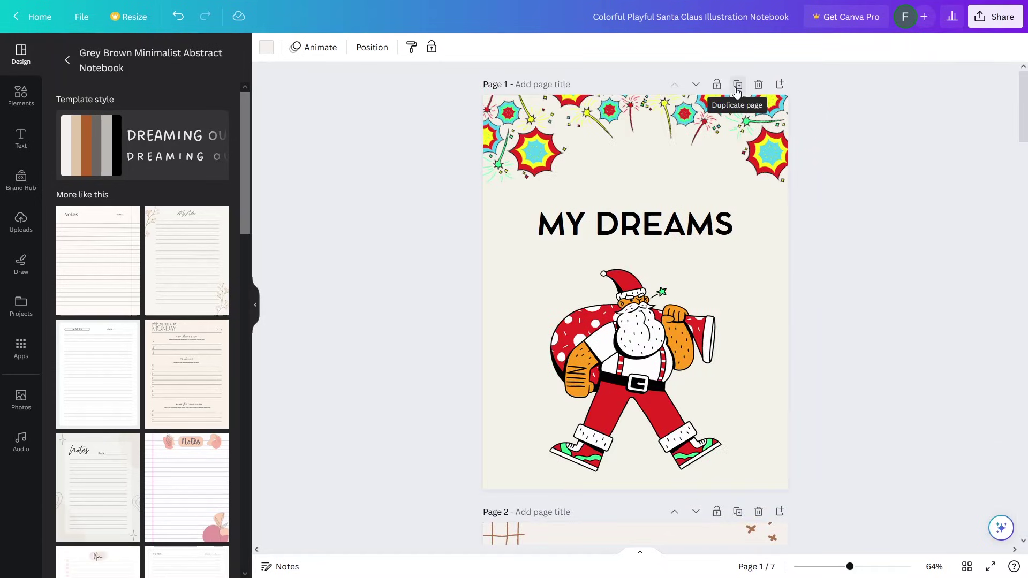
# - Duplicate the MY DREAMS cover and drag the copy to the end as page 8
pyautogui.click(737, 87)
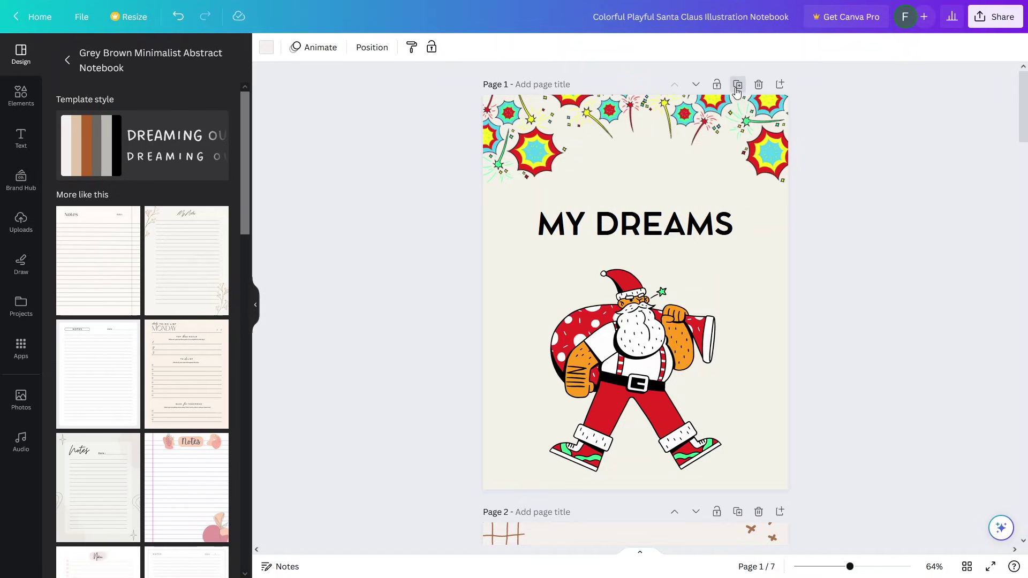
pyautogui.click(966, 567)
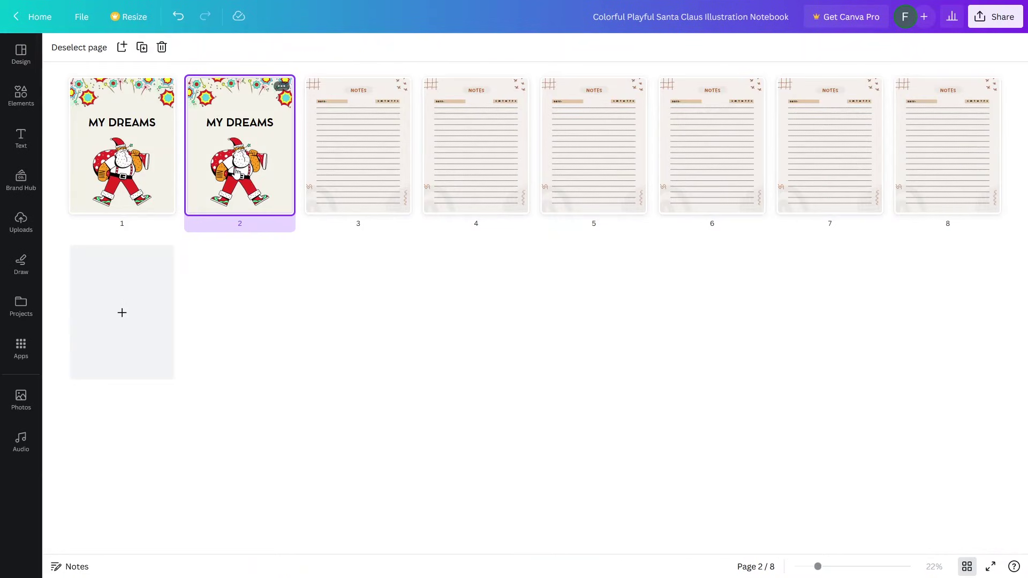
pyautogui.moveTo(238, 167); pyautogui.dragTo(131, 341)
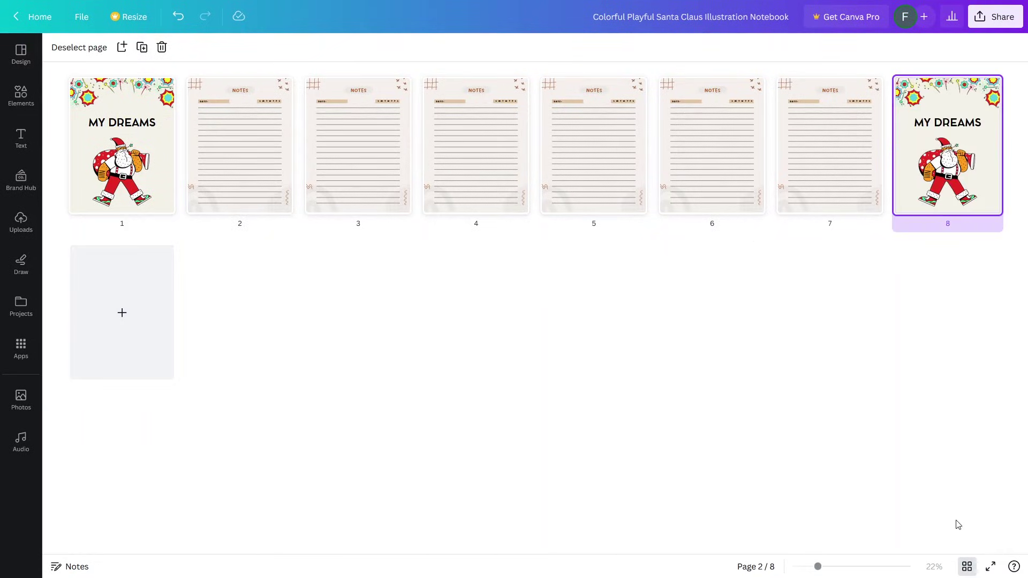
pyautogui.click(968, 566)
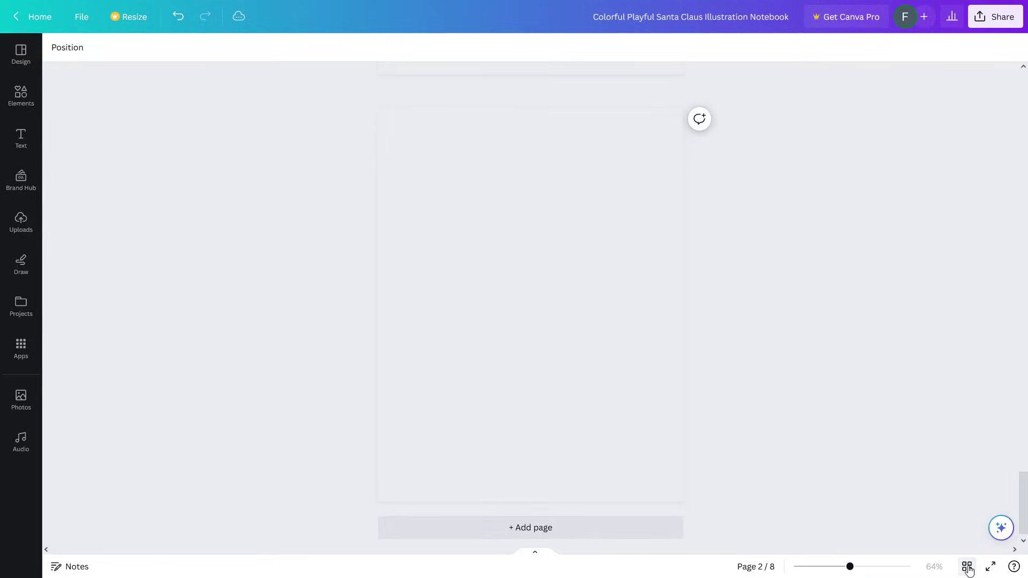
# - Change page 8's MY DREAMS title to HA HA HA!
pyautogui.click(615, 230)
pyautogui.click(621, 223)
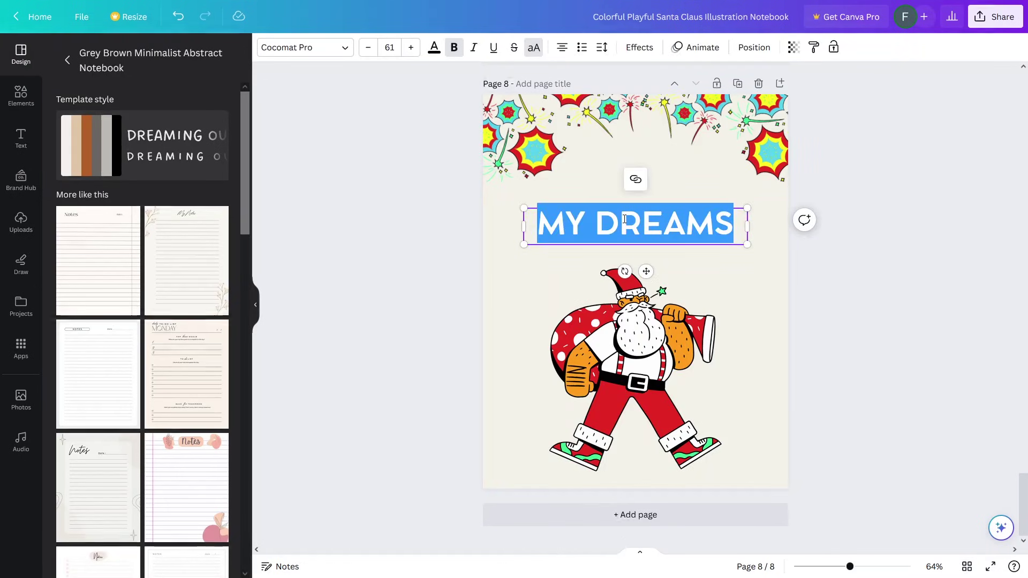
pyautogui.write('HA AH')
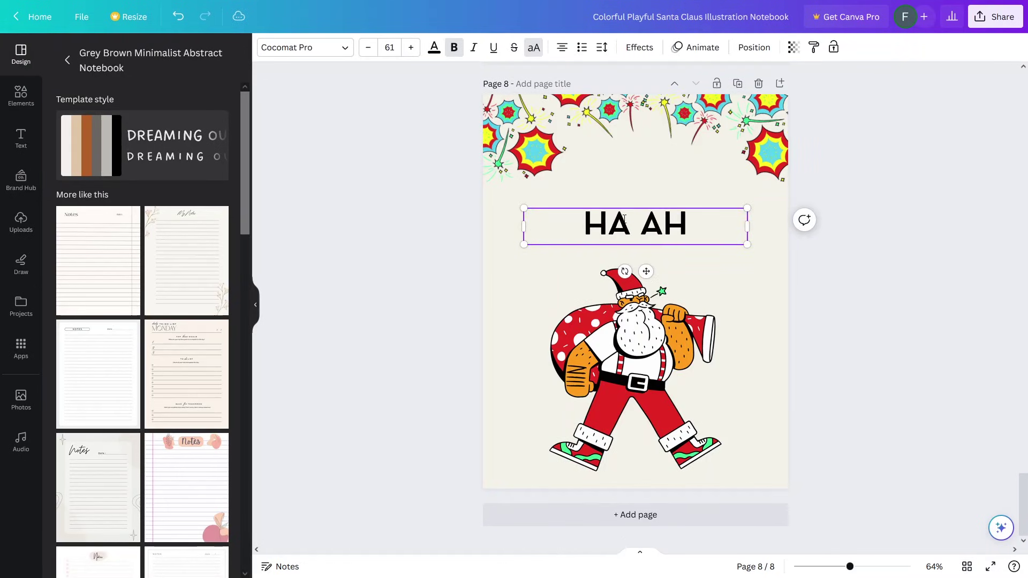
pyautogui.press('BackSpace')
pyautogui.press('BackSpace')
pyautogui.write('HA HA!')
pyautogui.click(451, 222)
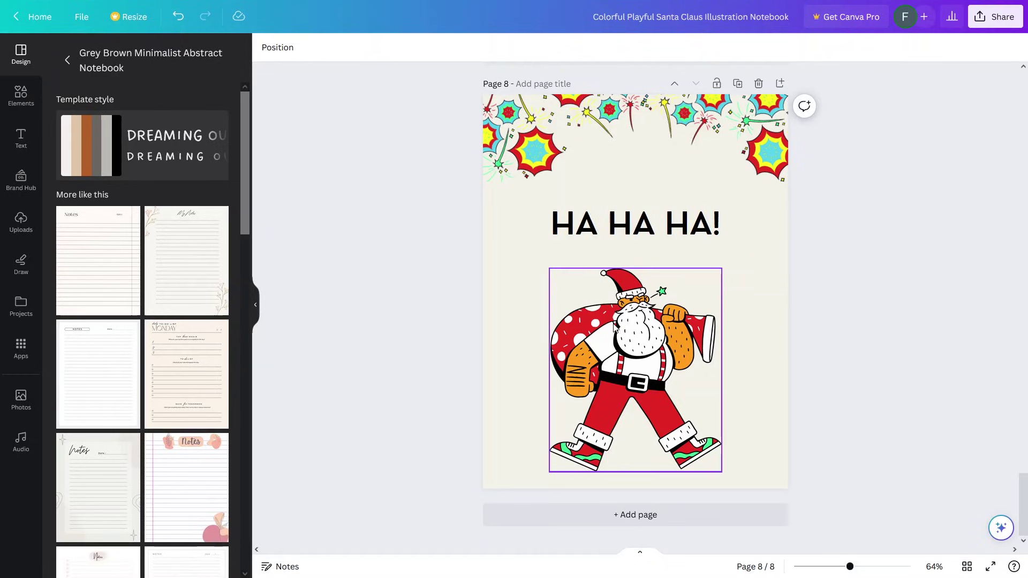
# - Shrink the Santa and place it above the lowered HA HA HA! text
pyautogui.click(570, 277)
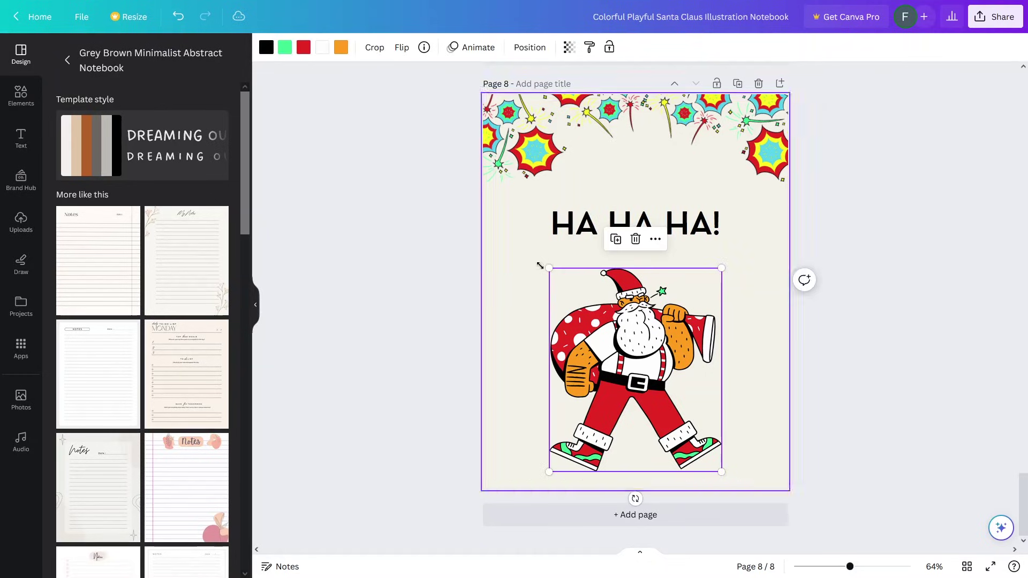
pyautogui.moveTo(550, 269); pyautogui.dragTo(670, 411)
pyautogui.click(640, 223)
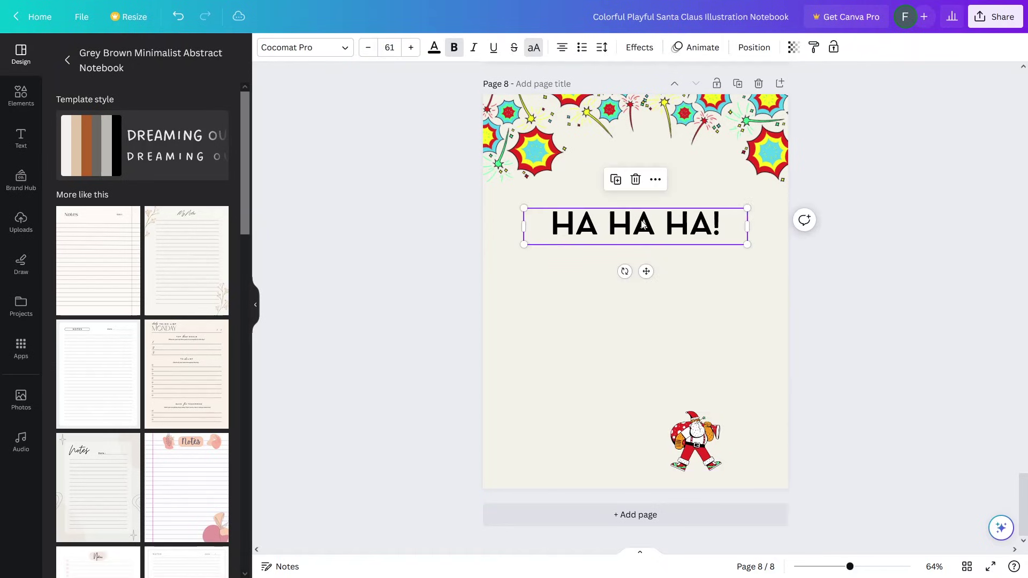
pyautogui.moveTo(637, 223); pyautogui.dragTo(637, 291)
pyautogui.moveTo(702, 440); pyautogui.dragTo(699, 254)
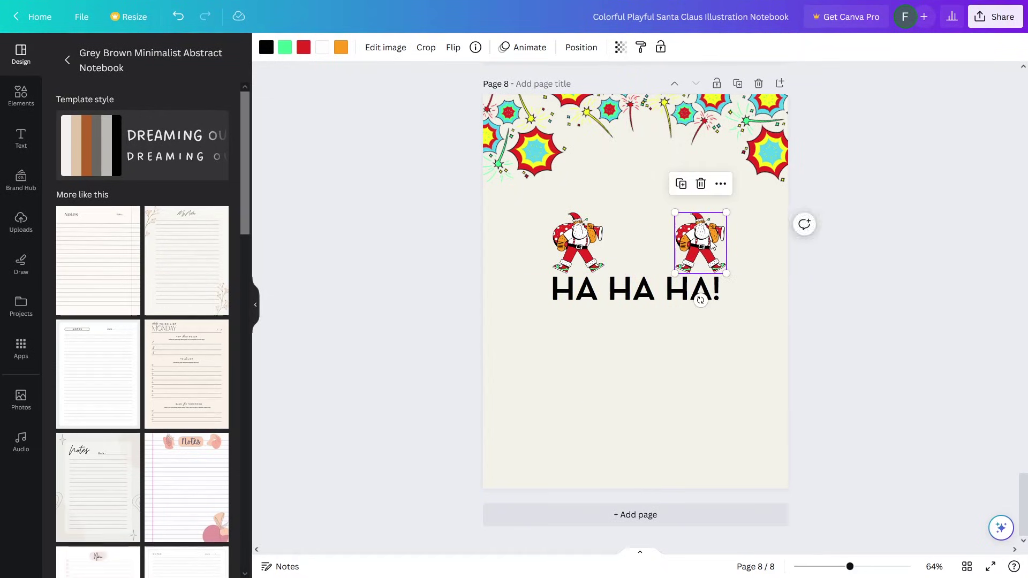
# - Line up three Santa copies in a row above the text
pyautogui.click(584, 244)
pyautogui.moveTo(584, 243); pyautogui.dragTo(626, 242)
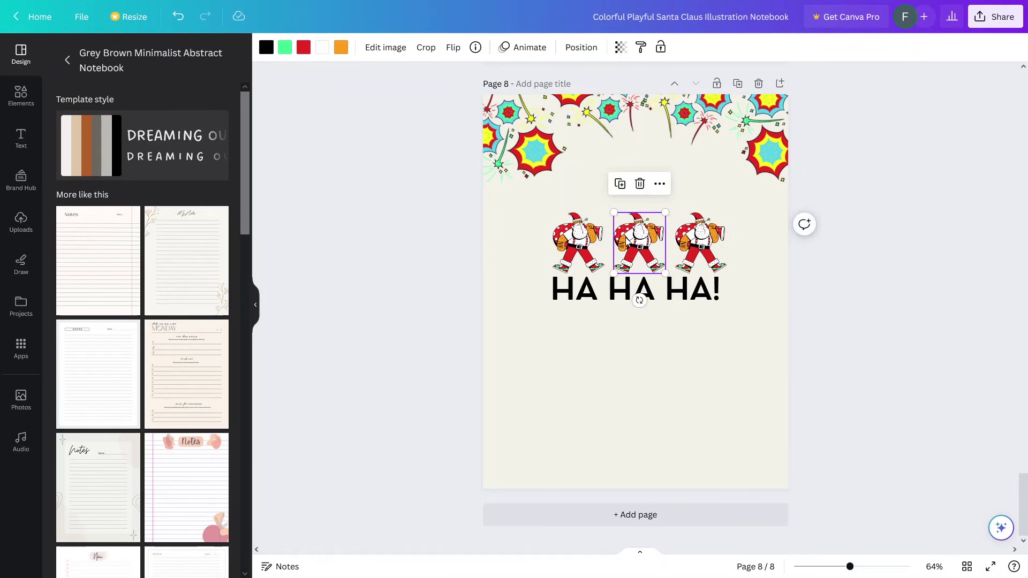
pyautogui.click(438, 258)
pyautogui.moveTo(424, 80); pyautogui.dragTo(904, 190)
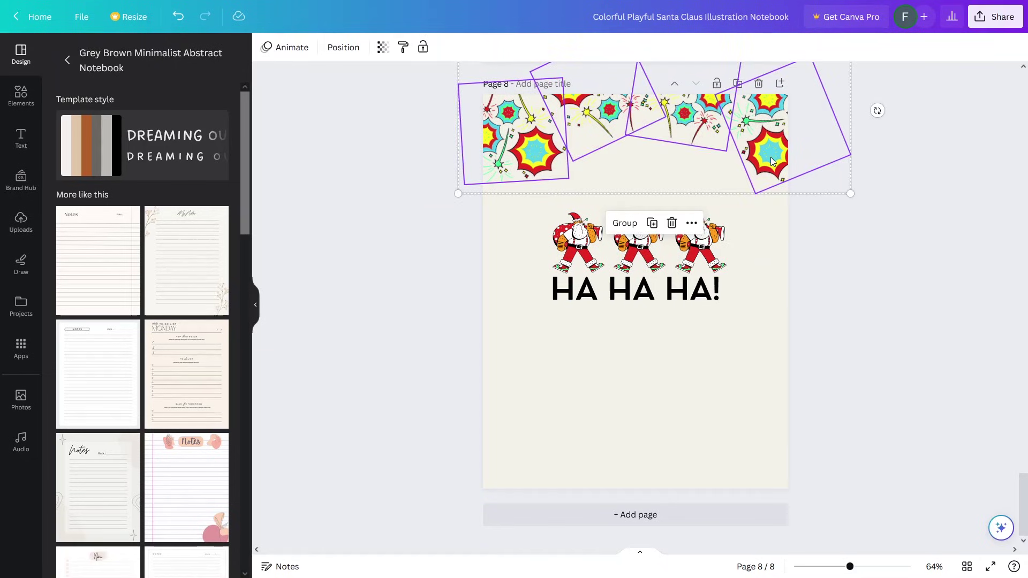
# - Move the firework border to the bottom edge of page 8, rotated 180° to hang upside down
pyautogui.moveTo(771, 157); pyautogui.dragTo(745, 483)
pyautogui.moveTo(852, 437); pyautogui.dragTo(426, 413)
pyautogui.moveTo(582, 444); pyautogui.dragTo(583, 482)
pyautogui.click(409, 317)
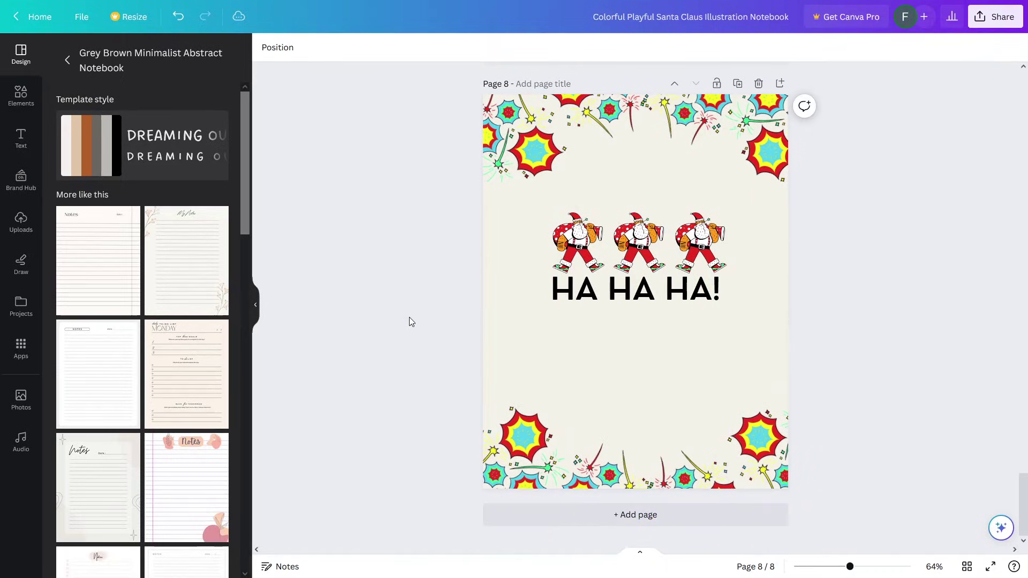
# - Shift the three Santas and 'HA HA HA!' lower, centred between the two borders
pyautogui.moveTo(532, 215); pyautogui.dragTo(750, 333)
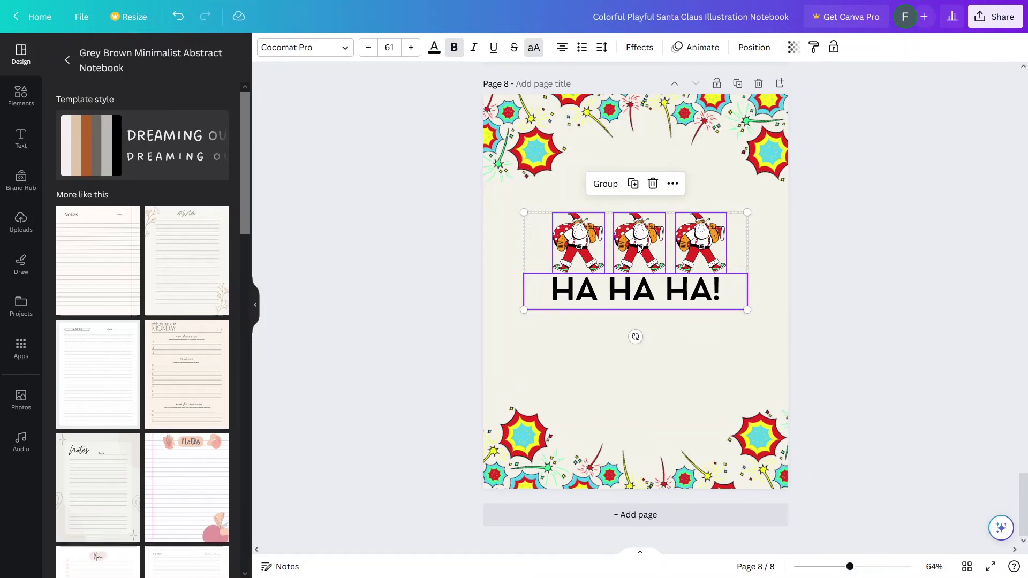
pyautogui.moveTo(639, 246); pyautogui.dragTo(638, 277)
pyautogui.click(452, 230)
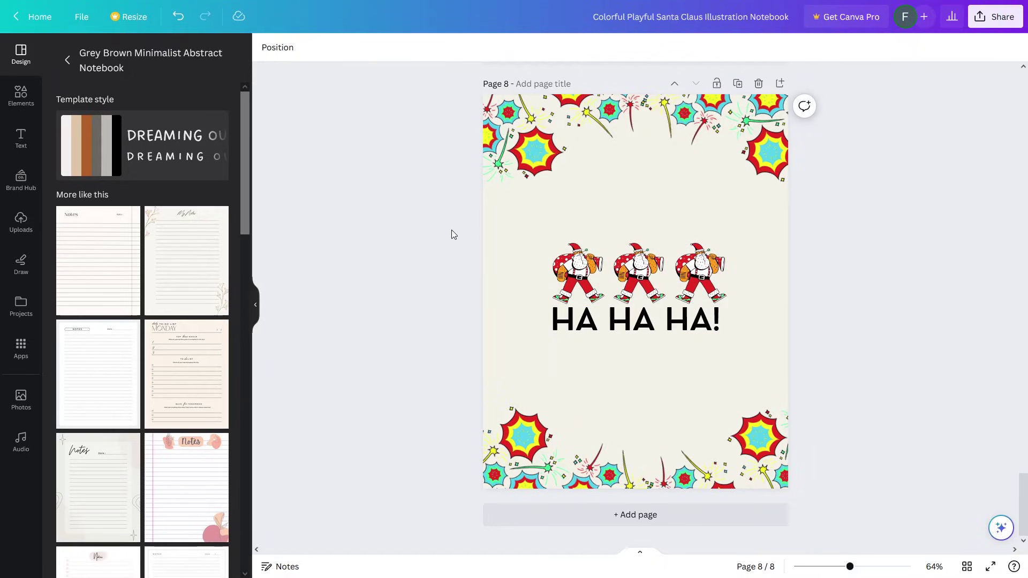
# - Scroll back up through the eight pages to the 'MY DREAMS' cover on page 1
pyautogui.scroll(10, 452, 234)
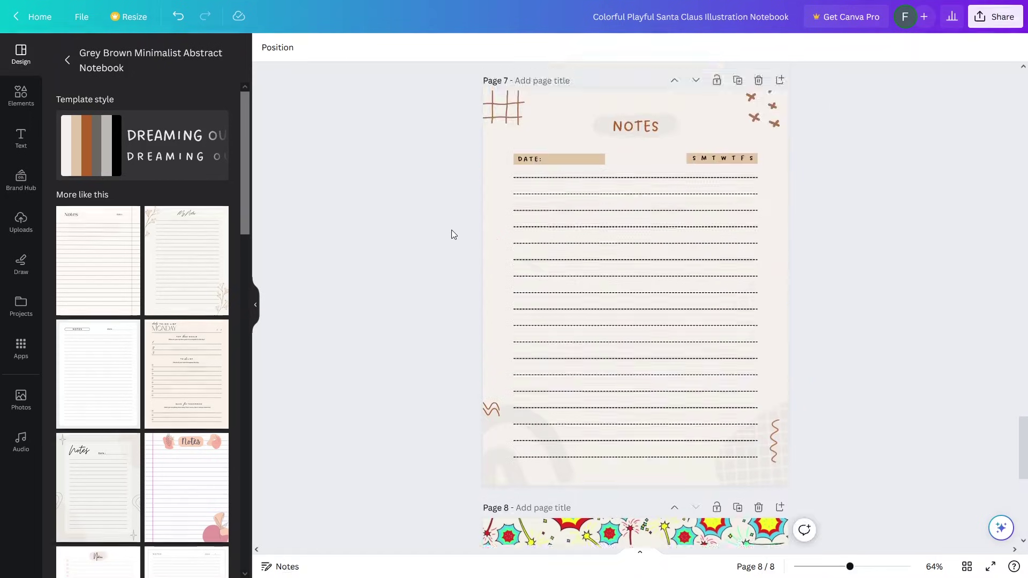
pyautogui.scroll(20, 452, 232)
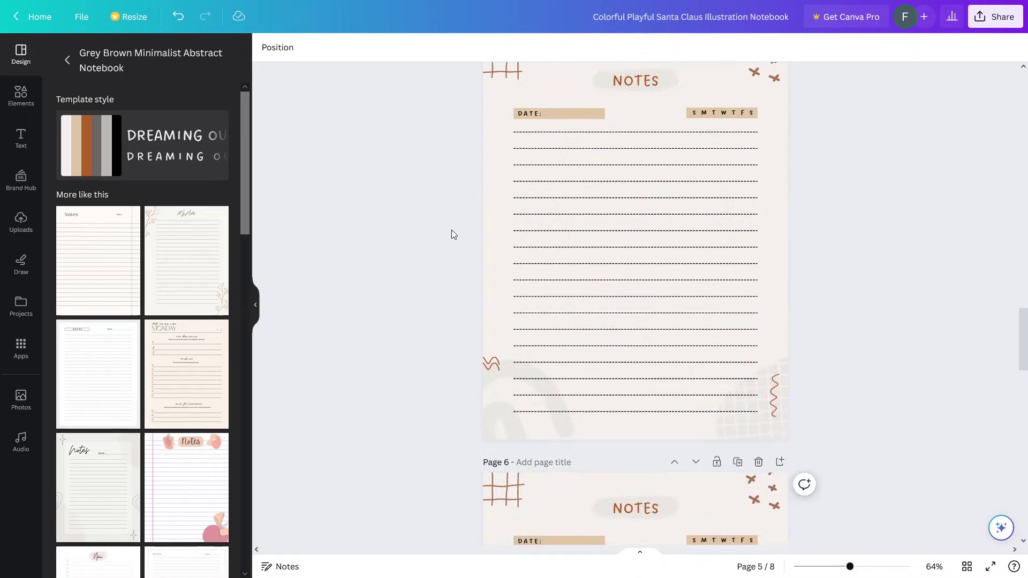
pyautogui.scroll(20, 452, 234)
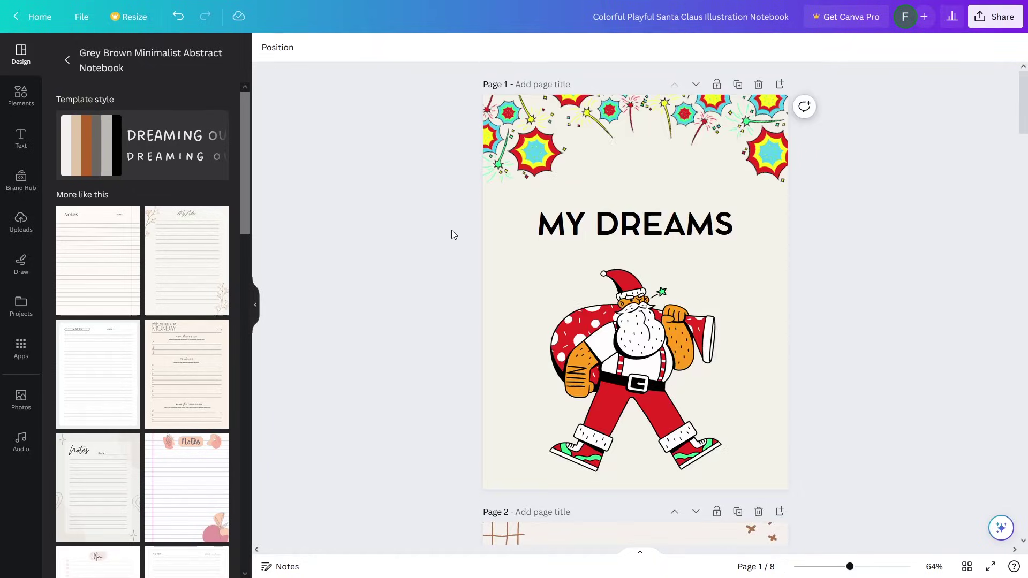